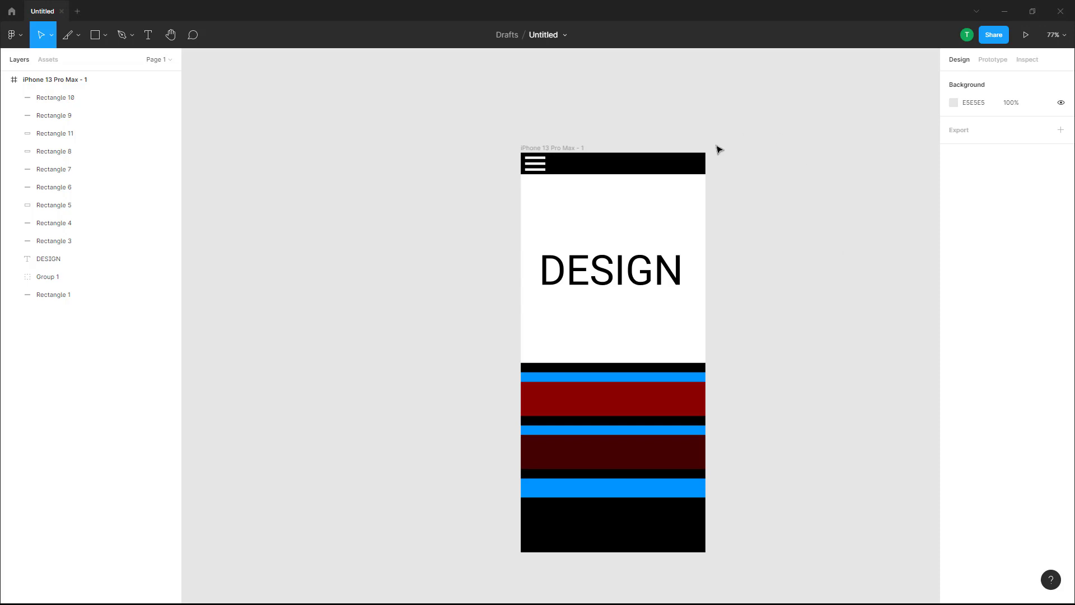
pyautogui.keyDown('ctrl'); pyautogui.scroll(5, 733, 136); pyautogui.keyUp('ctrl')
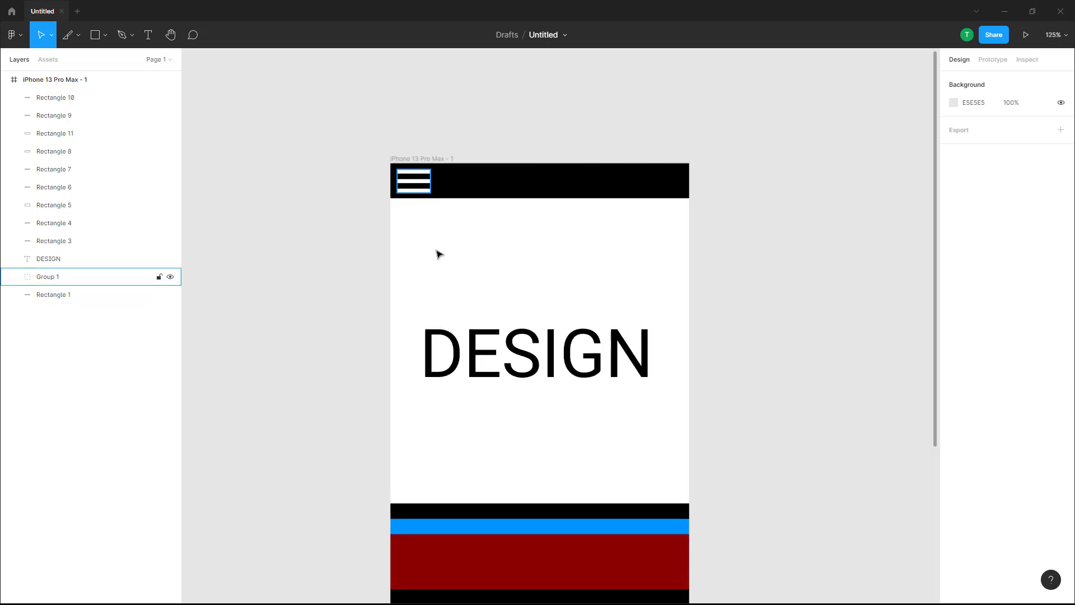
pyautogui.scroll(-5, 588, 269)
pyautogui.scroll(4, 587, 260)
pyautogui.scroll(2, 587, 260)
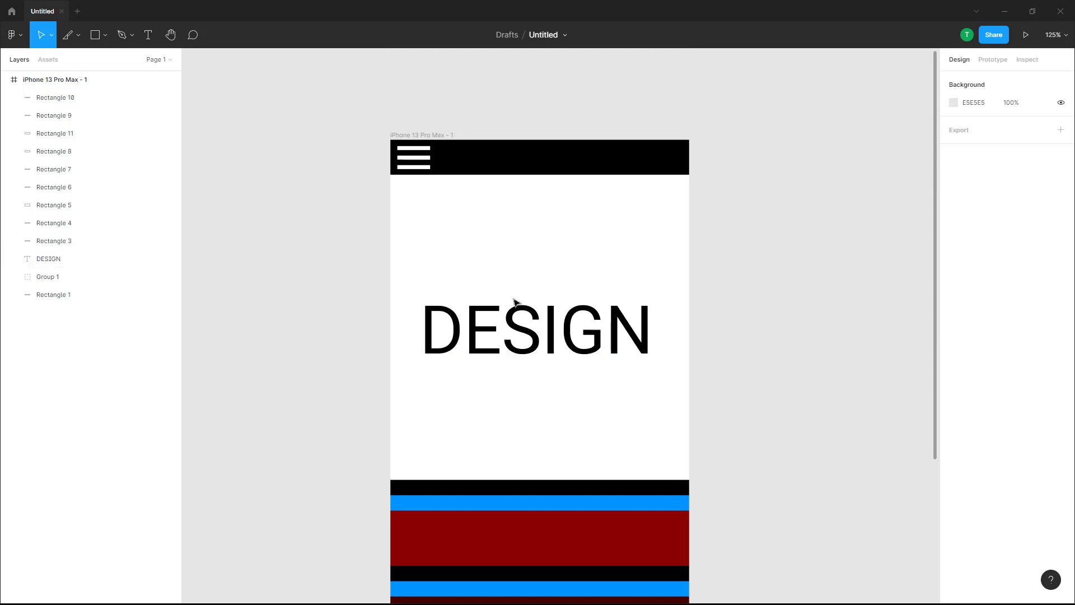
pyautogui.scroll(-1, 608, 244)
pyautogui.scroll(-7, 607, 245)
pyautogui.scroll(13, 606, 243)
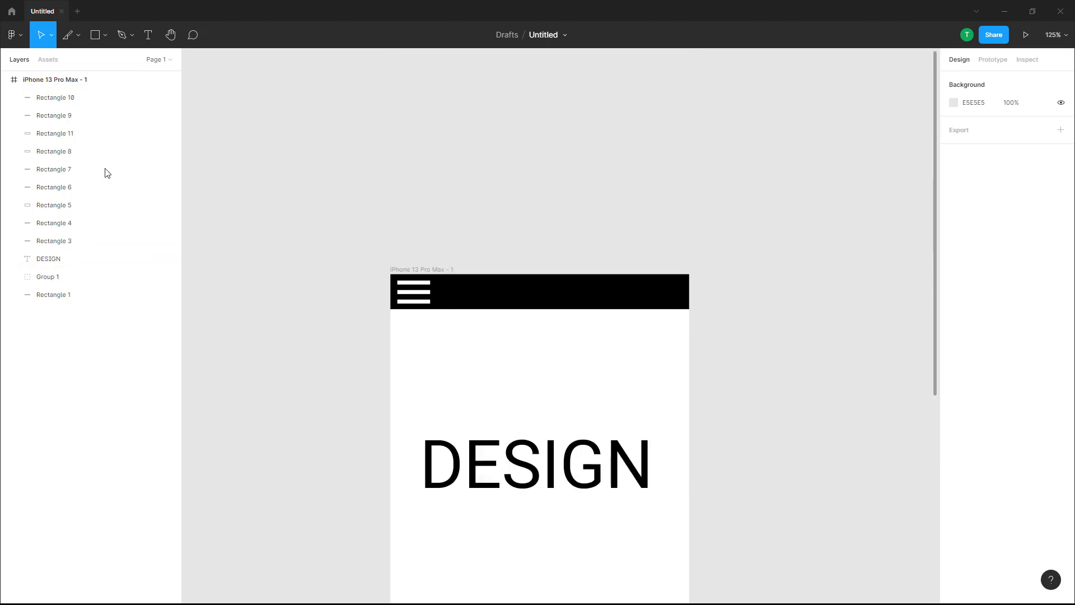
# Draw a slice about 54 × 39 around the three-line menu icon in the iPhone 13 Pro Max frame's header
pyautogui.click(52, 73)
pyautogui.click(79, 36)
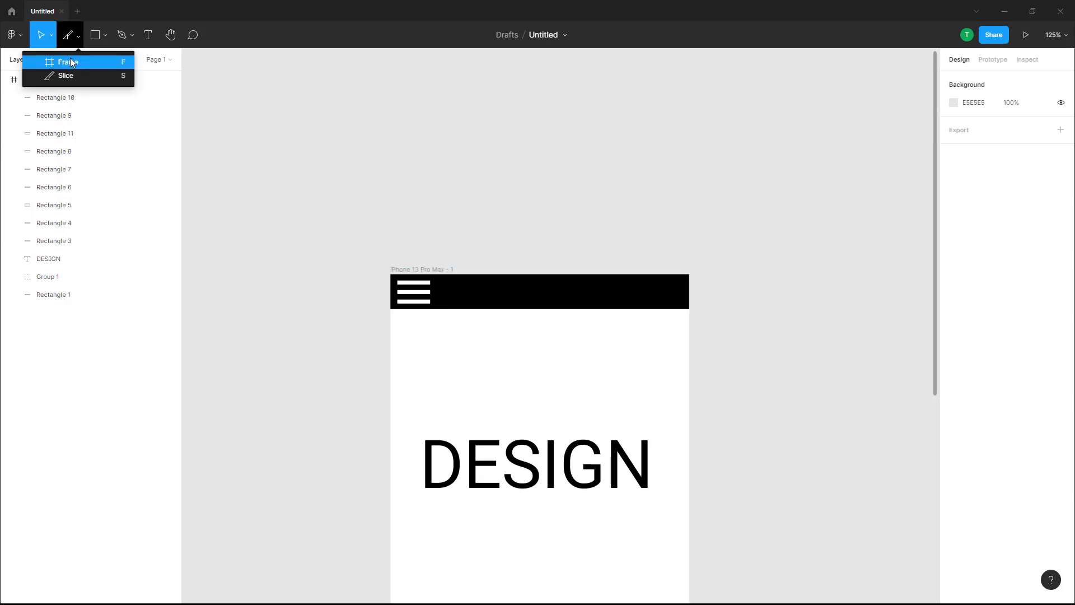
pyautogui.click(74, 60)
pyautogui.click(79, 35)
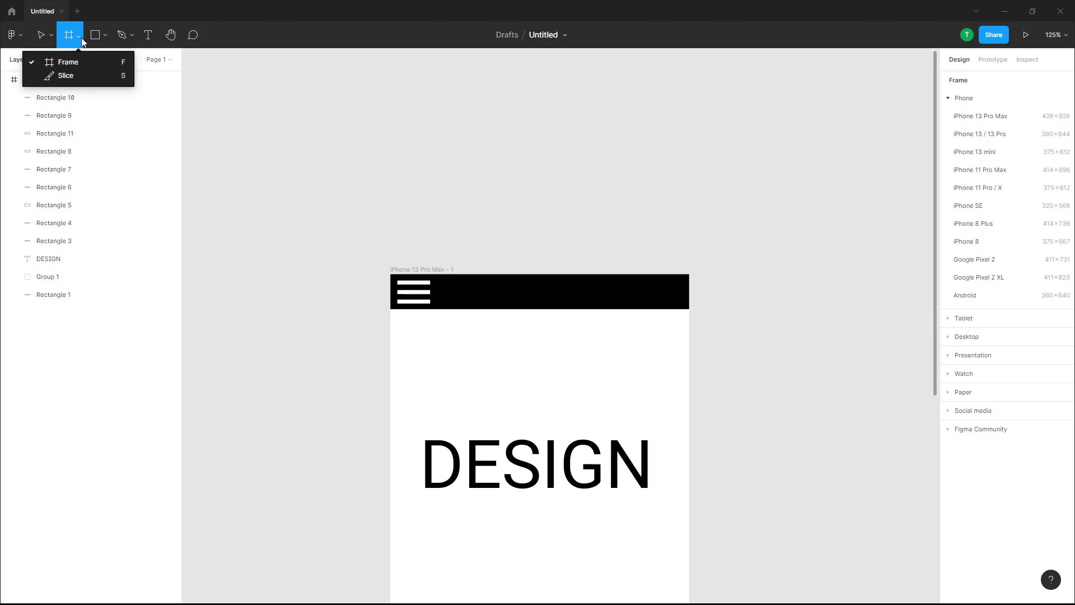
pyautogui.click(83, 74)
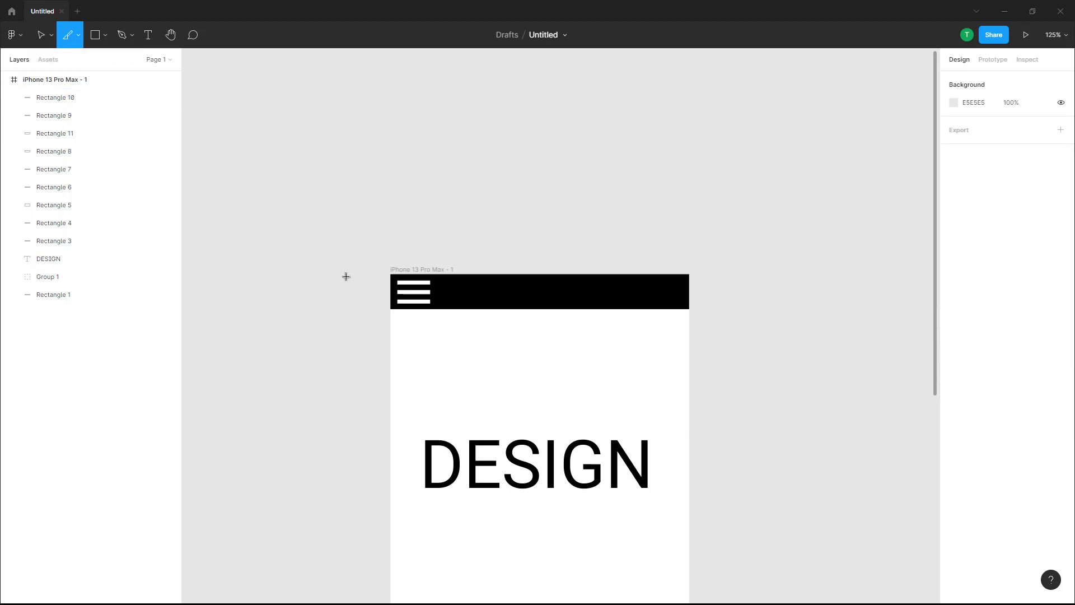
pyautogui.scroll(6, 414, 290)
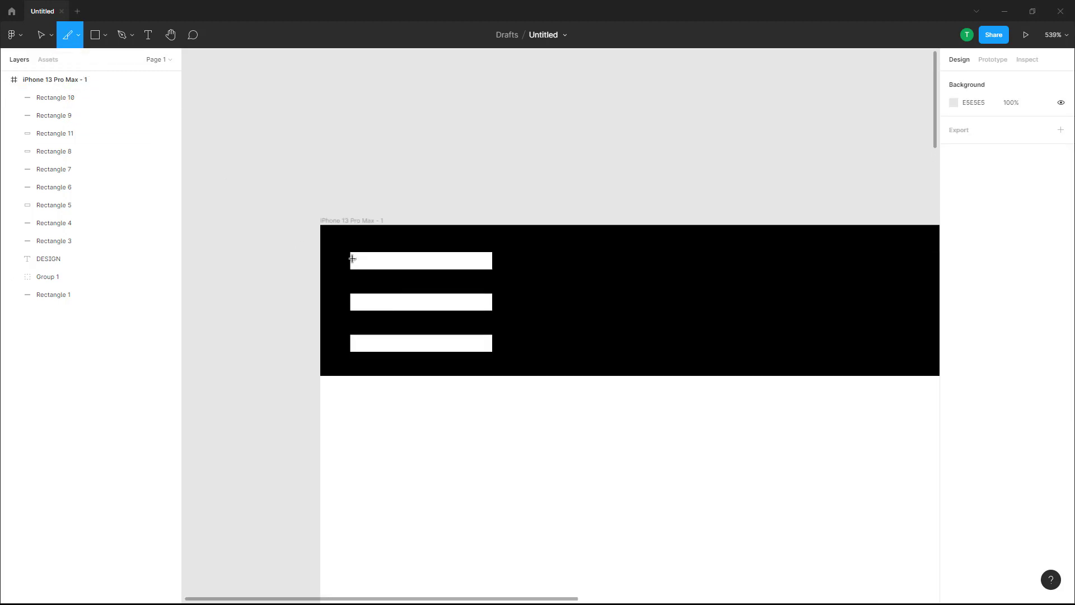
pyautogui.moveTo(343, 242); pyautogui.dragTo(504, 366)
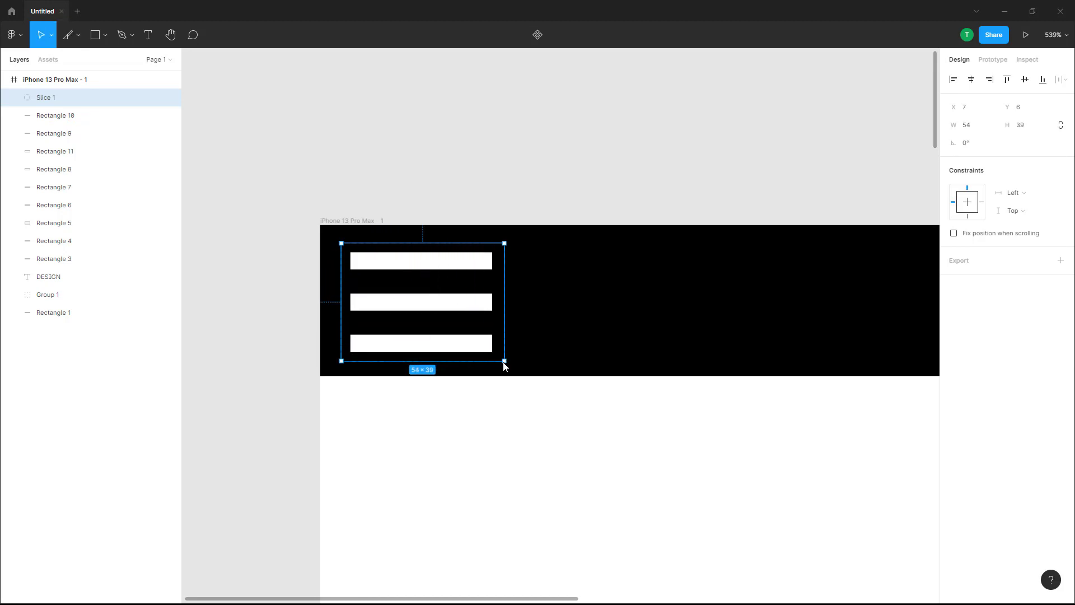
# Draw a slice over the black header bar and fit it to the bar's edges at 428 × 50
pyautogui.scroll(-5, 516, 344)
pyautogui.scroll(3, 689, 353)
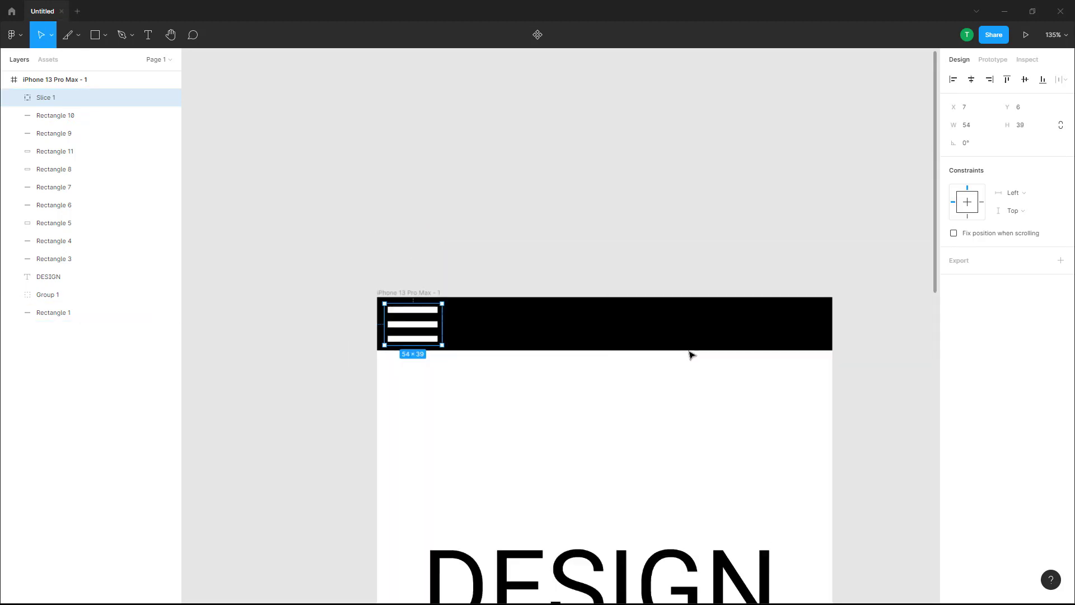
pyautogui.click(74, 36)
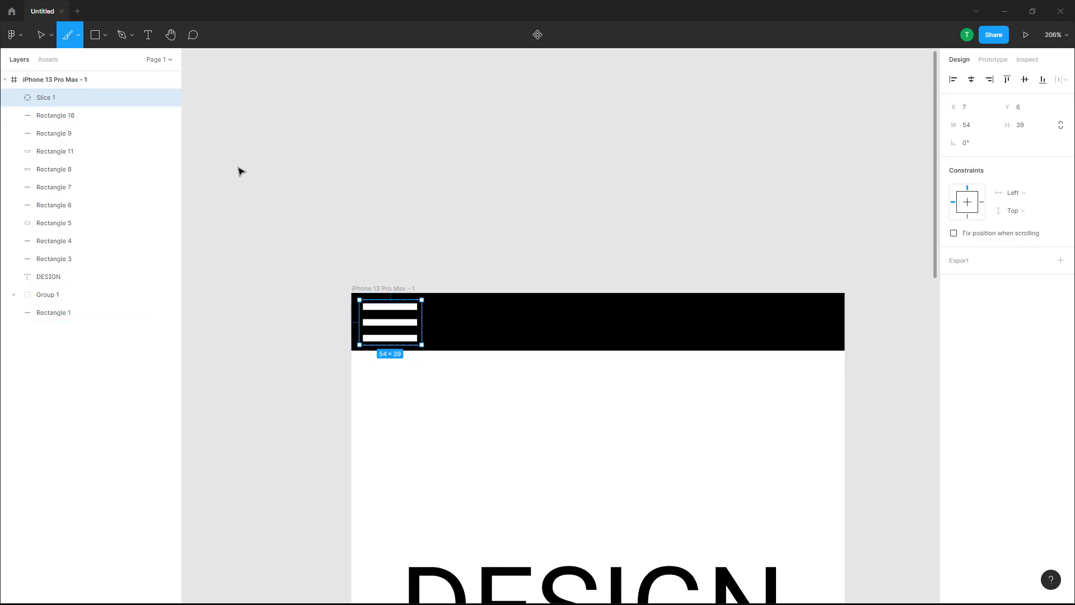
pyautogui.moveTo(336, 281); pyautogui.dragTo(845, 350)
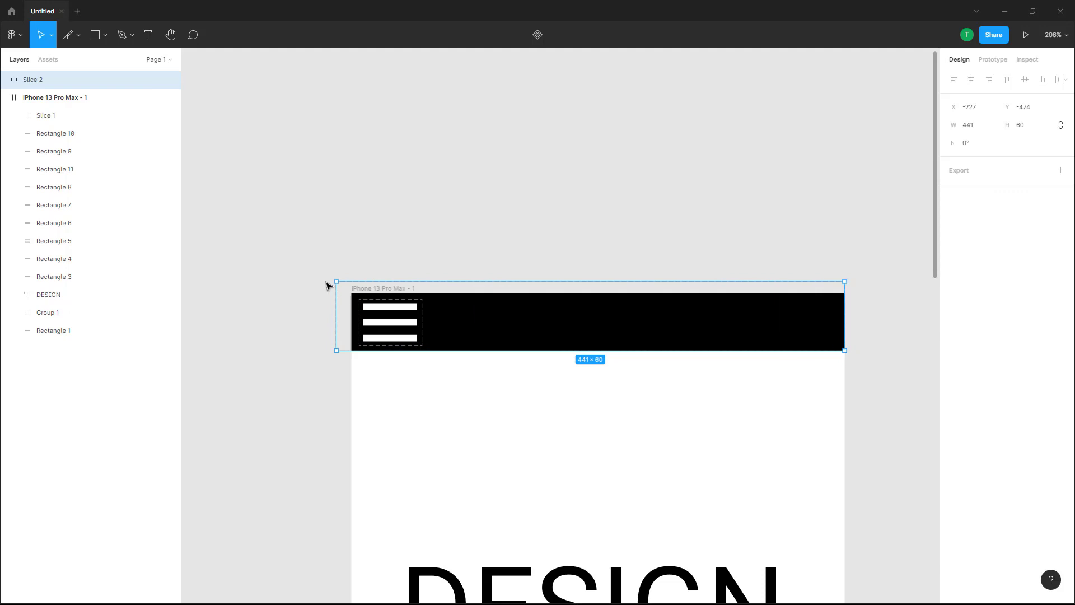
pyautogui.moveTo(334, 278); pyautogui.dragTo(350, 291)
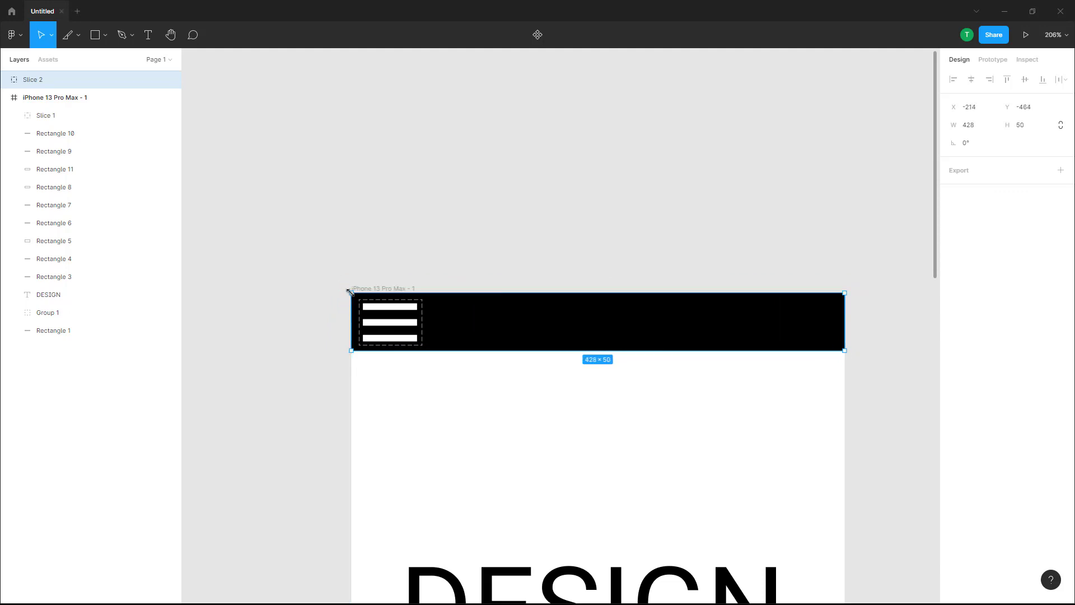
# Draw a slice about 428 × 437 over the white section below the header, enclosing the DESIGN text
pyautogui.scroll(-3, 785, 407)
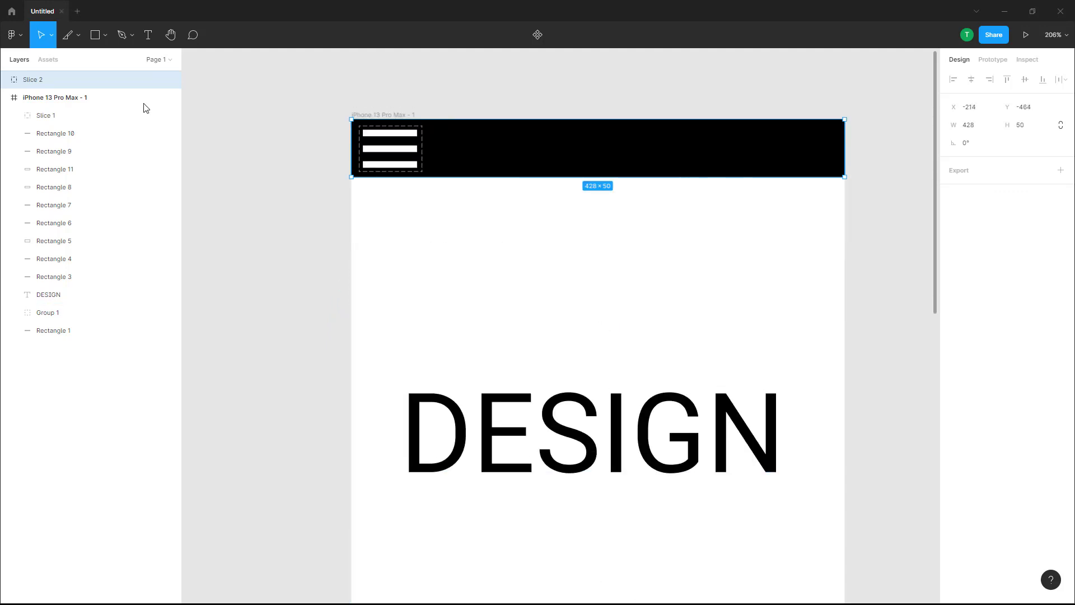
pyautogui.click(76, 44)
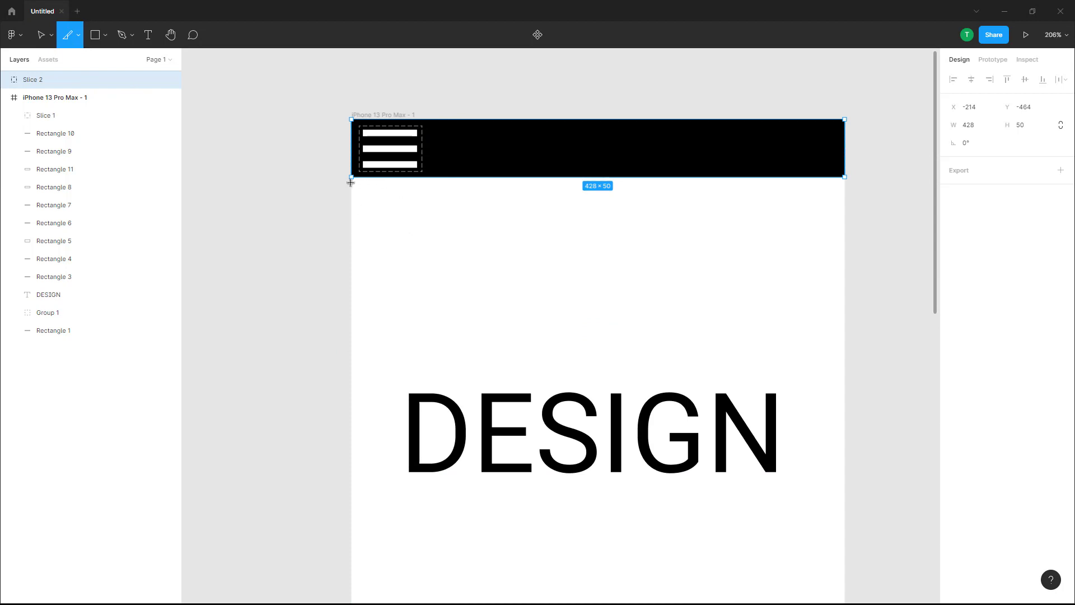
pyautogui.moveTo(351, 176)
pyautogui.mouseDown()
pyautogui.moveTo(456, 278)
pyautogui.moveTo(797, 439)
pyautogui.moveTo(843, 434)
pyautogui.moveTo(846, 458)
pyautogui.moveTo(847, 447)
pyautogui.mouseUp()
# Slice the first black, blue and red band block, aligning its upper edge with the white section's end at 428 × 123
pyautogui.scroll(-2, 842, 434)
pyautogui.scroll(-2, 846, 458)
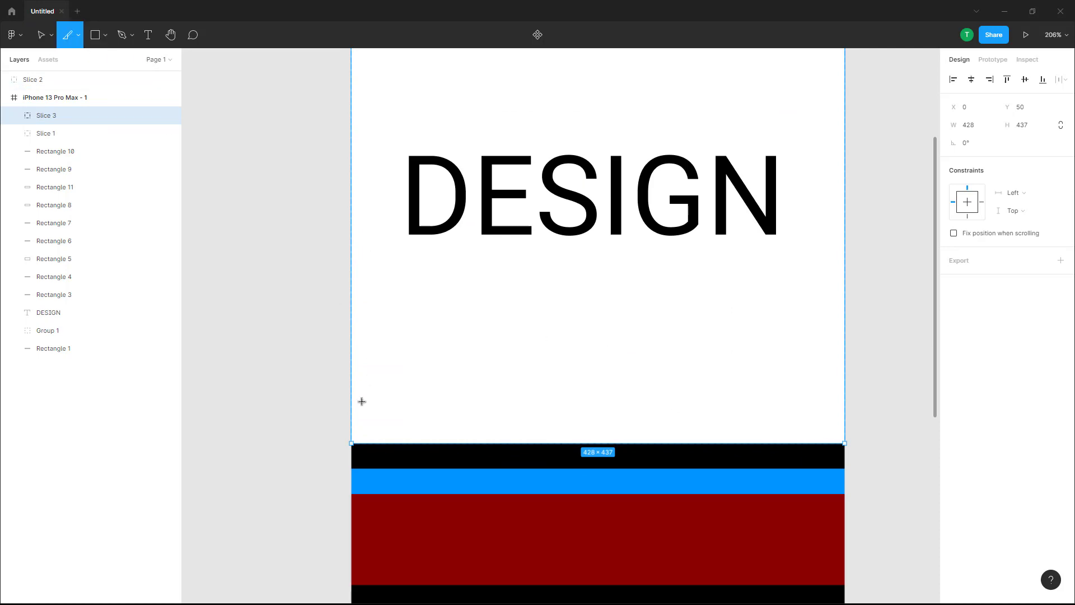
pyautogui.scroll(-4, 362, 401)
pyautogui.moveTo(350, 197); pyautogui.dragTo(846, 339)
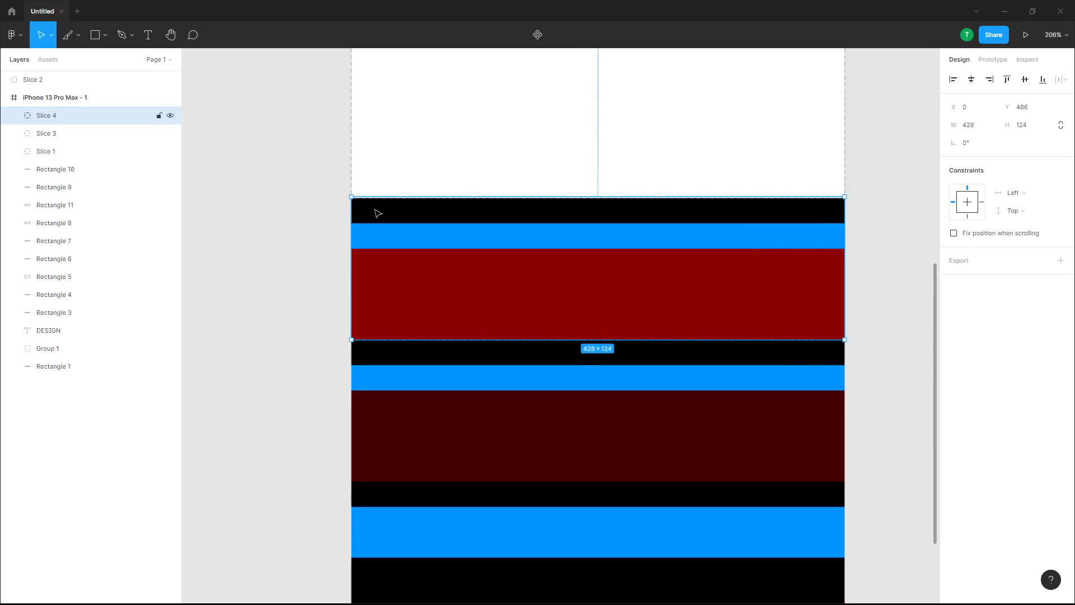
pyautogui.moveTo(347, 196); pyautogui.dragTo(348, 197)
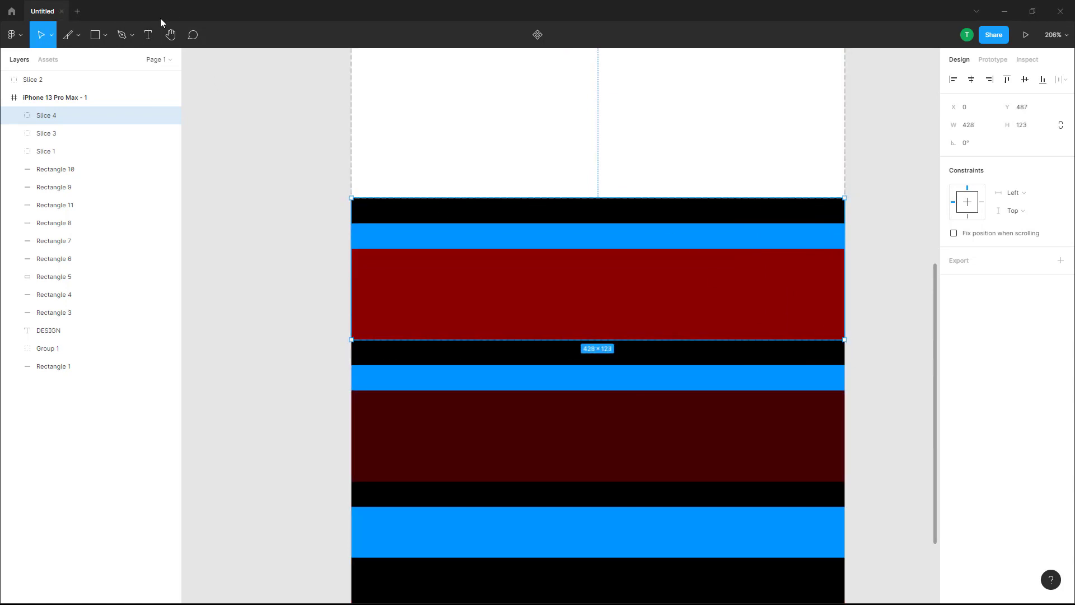
# Draw a 428 × 145 slice over the dark red band block and a 428 × 171 slice over the blue and black area beneath
pyautogui.click(70, 35)
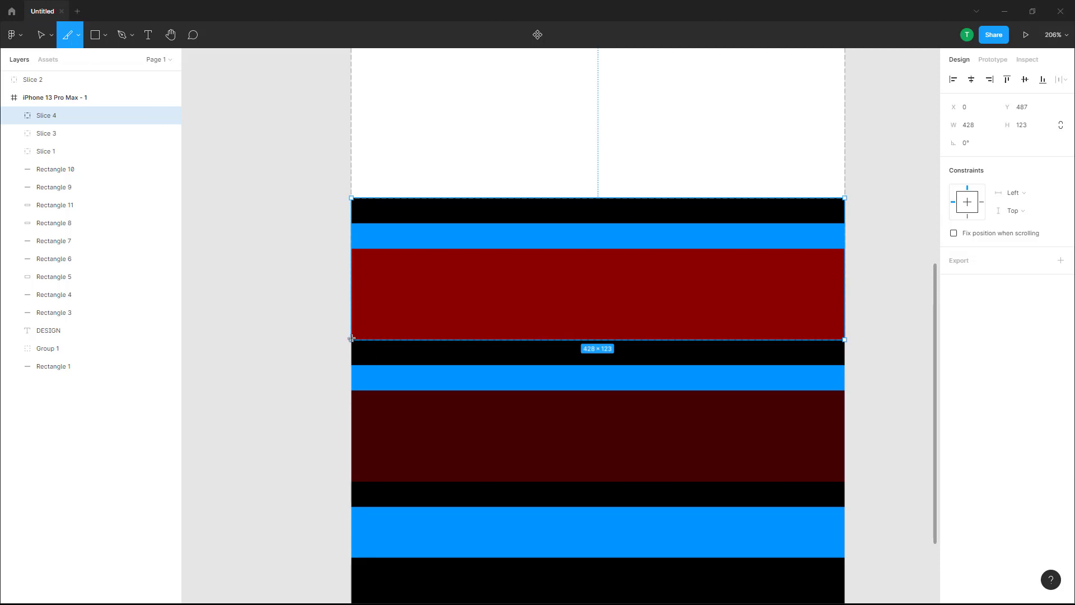
pyautogui.moveTo(351, 340); pyautogui.dragTo(846, 509)
pyautogui.scroll(-5, 744, 422)
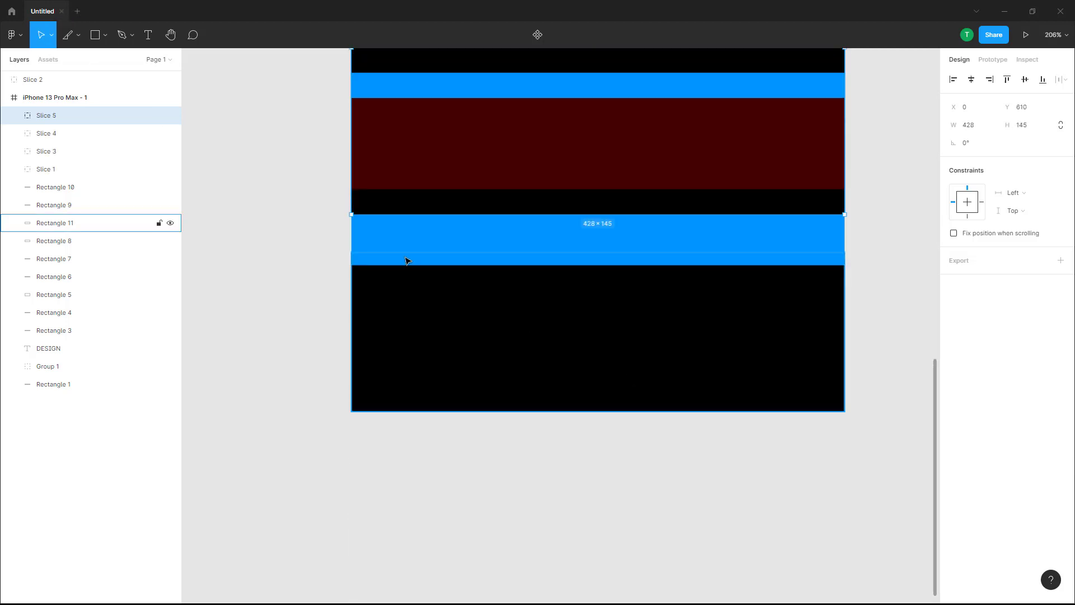
pyautogui.click(71, 38)
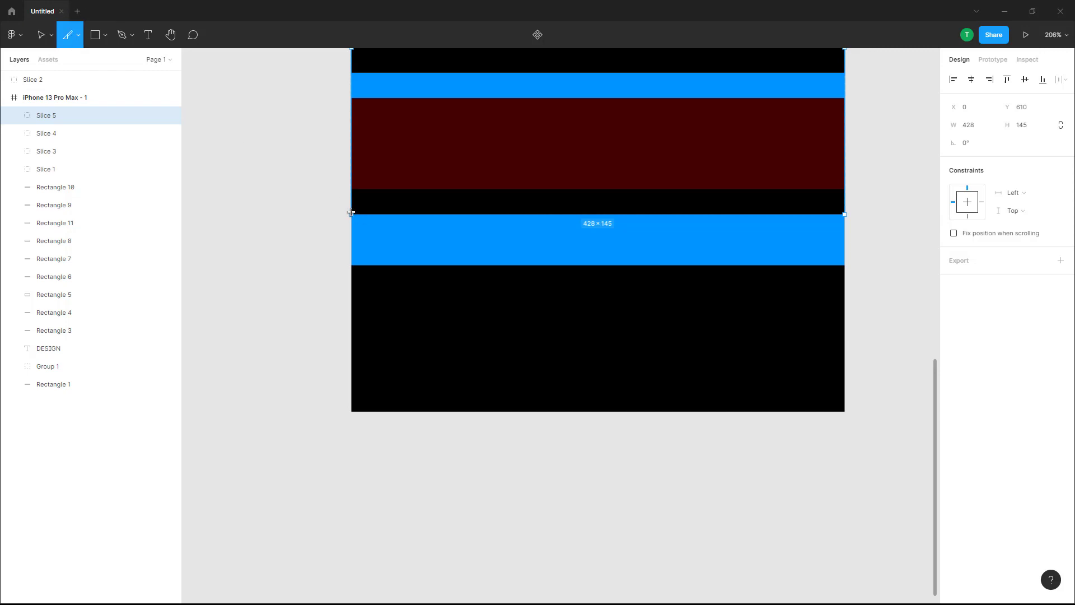
pyautogui.moveTo(351, 212); pyautogui.dragTo(845, 410)
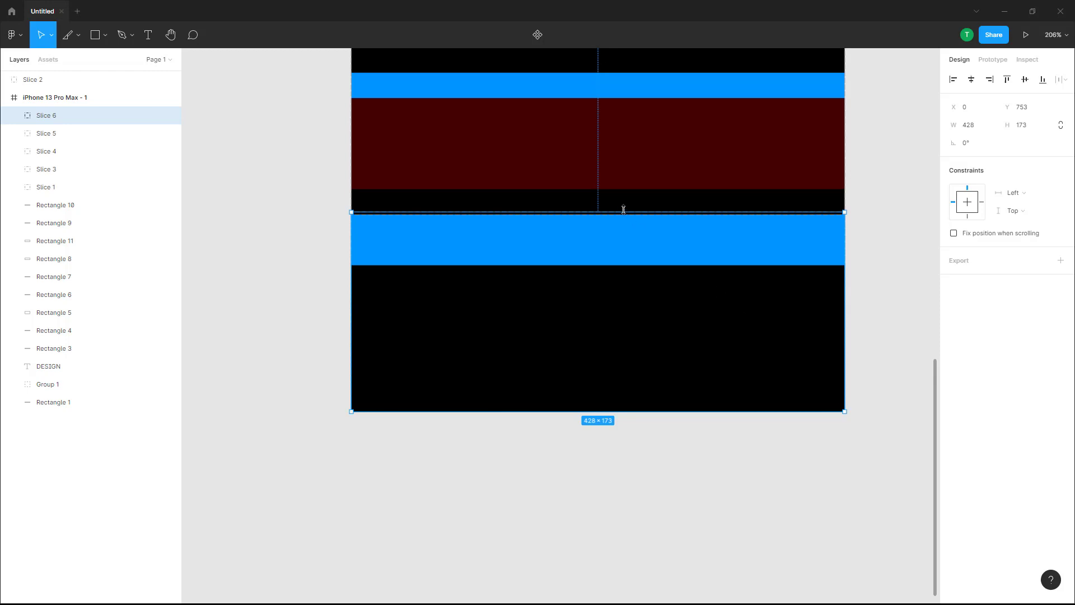
pyautogui.moveTo(351, 210); pyautogui.dragTo(352, 213)
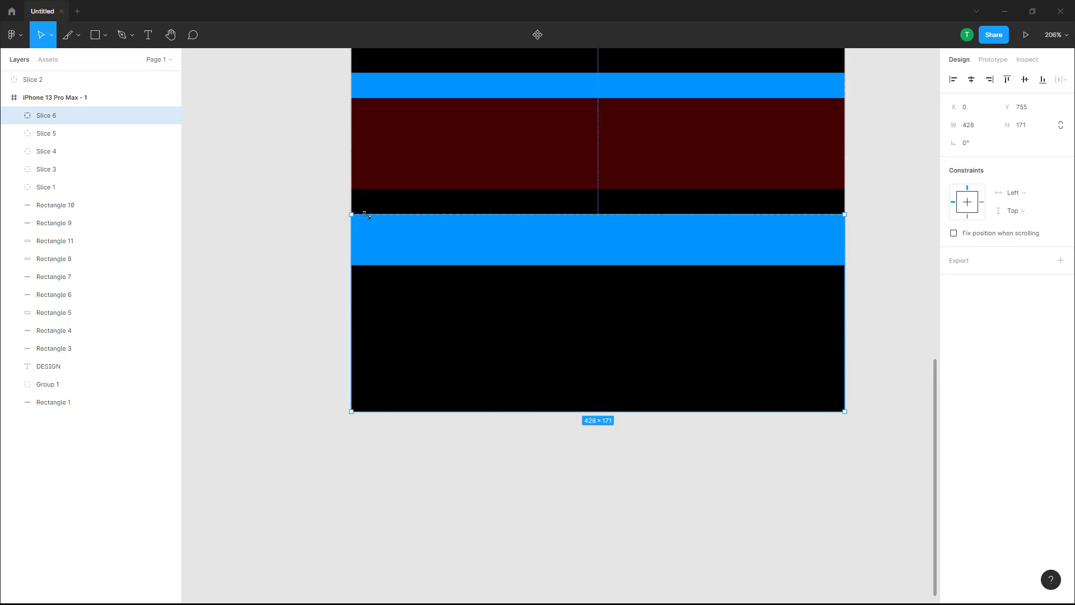
# Draw a slice about 339 × 98 tightly around the DESIGN text
pyautogui.scroll(6, 693, 300)
pyautogui.scroll(5, 697, 308)
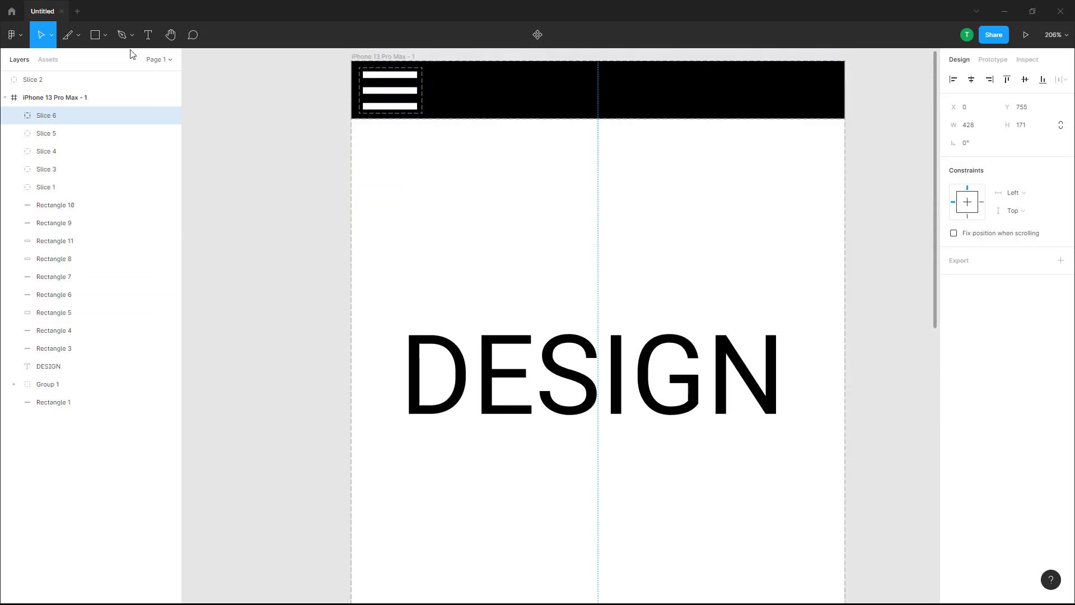
pyautogui.click(68, 34)
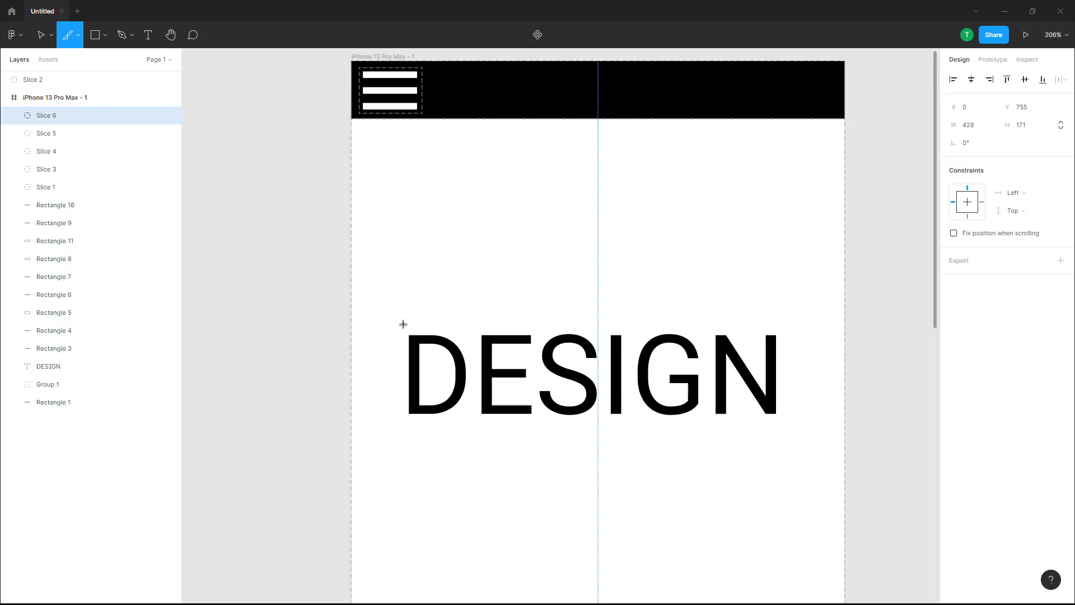
pyautogui.moveTo(403, 323); pyautogui.dragTo(791, 434)
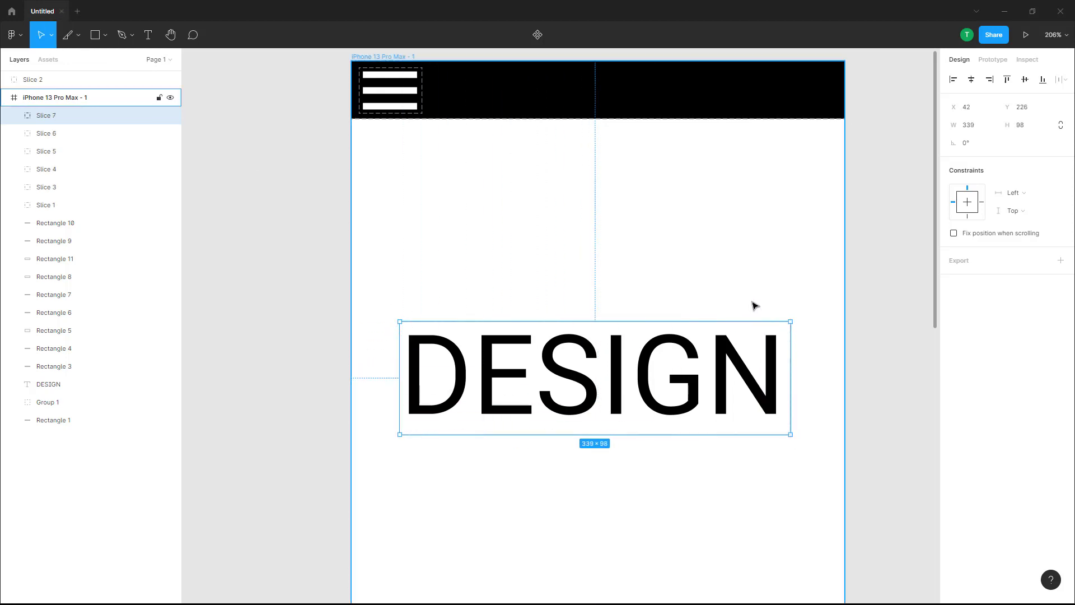
pyautogui.scroll(-6, 754, 305)
pyautogui.scroll(3, 852, 360)
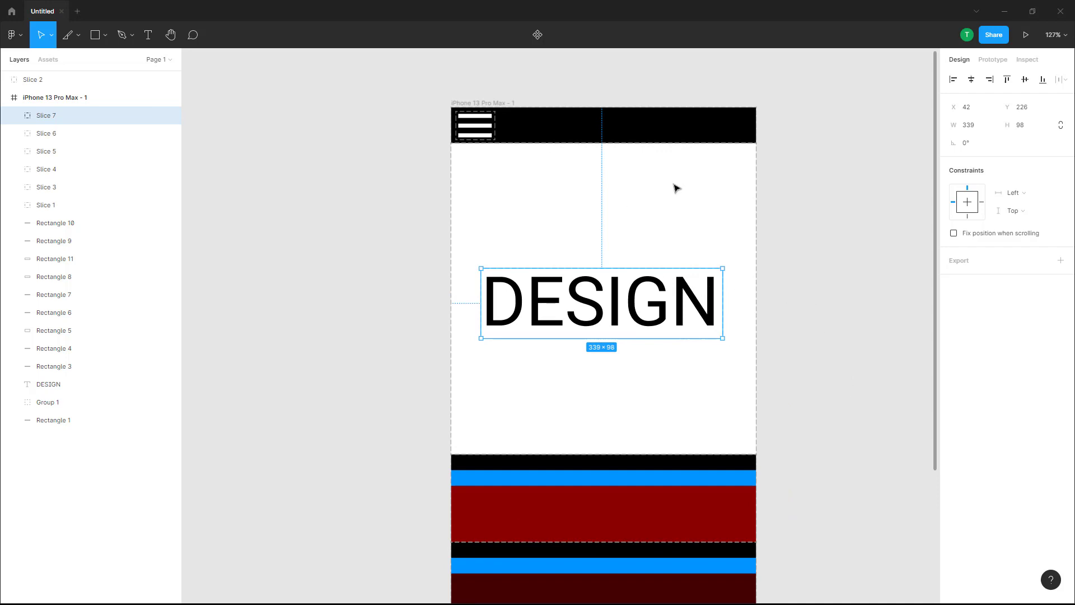
pyautogui.click(498, 135)
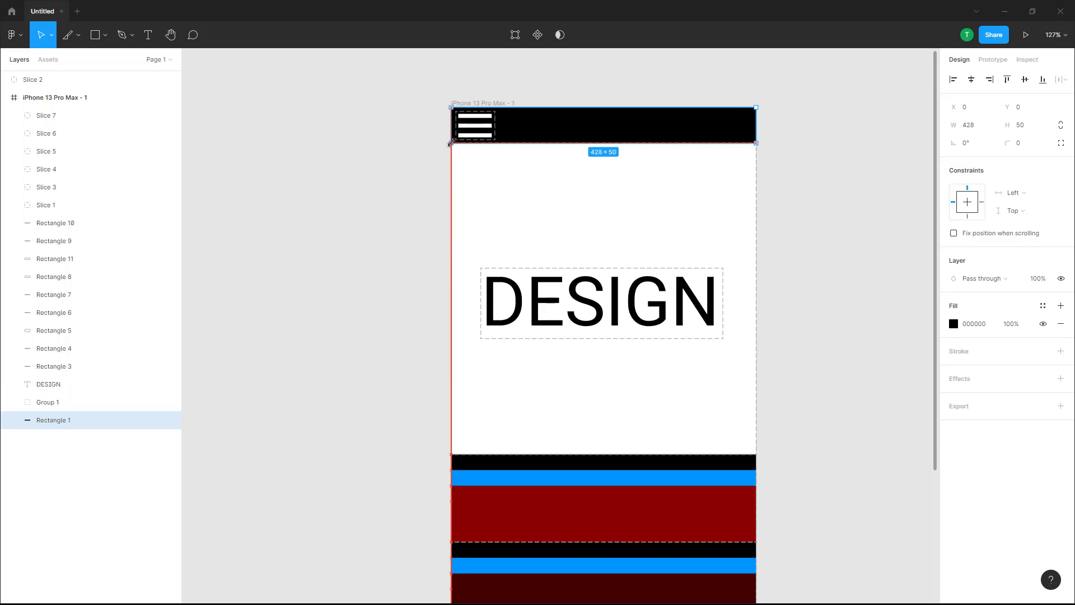
pyautogui.click(824, 266)
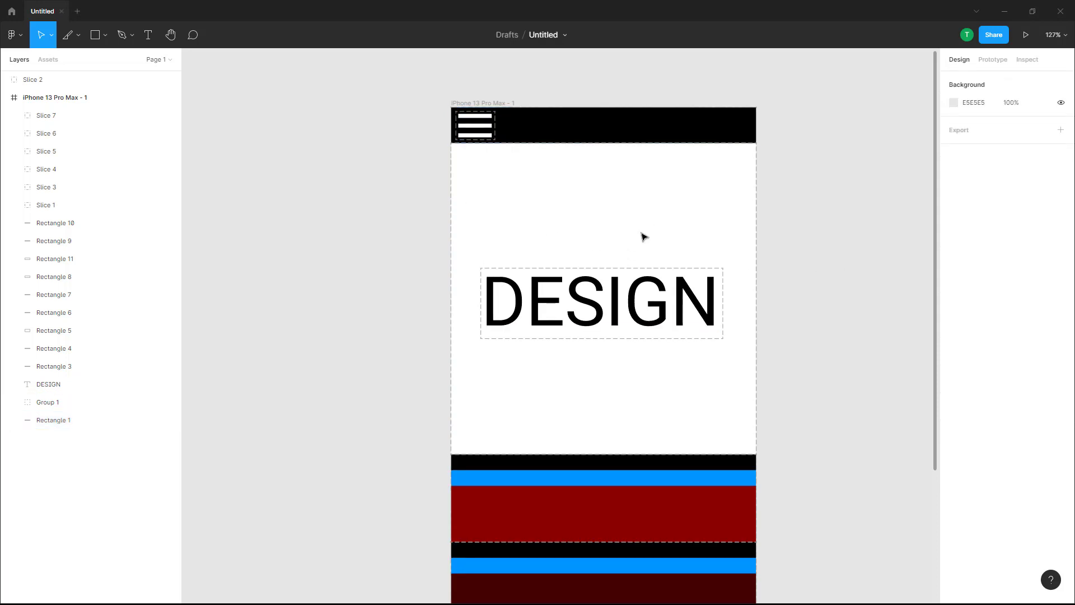
# Hide the slice outlines on the canvas
pyautogui.scroll(-1, 598, 303)
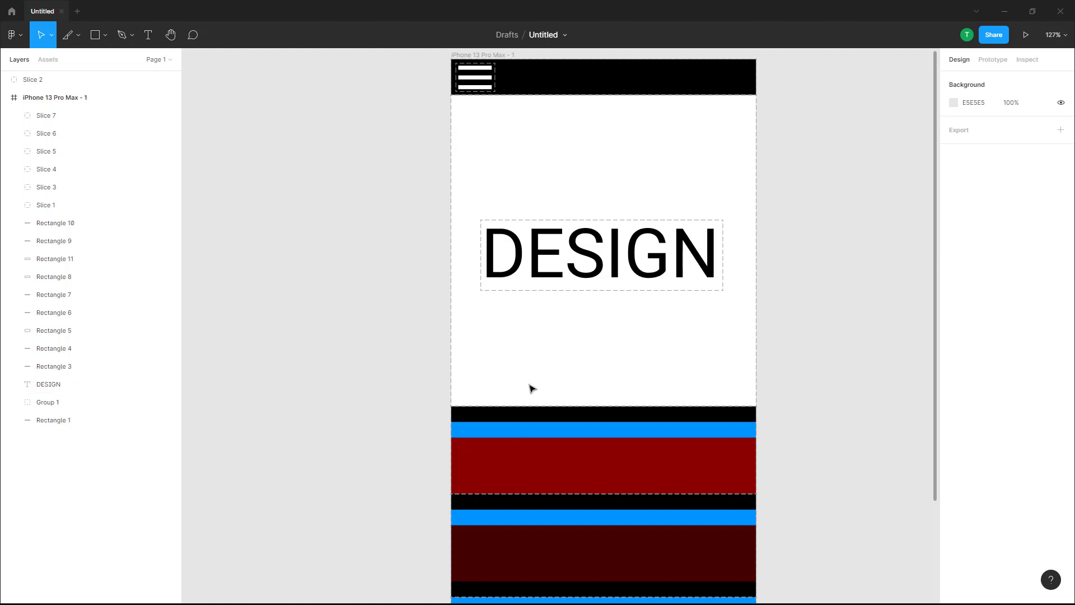
pyautogui.click(14, 40)
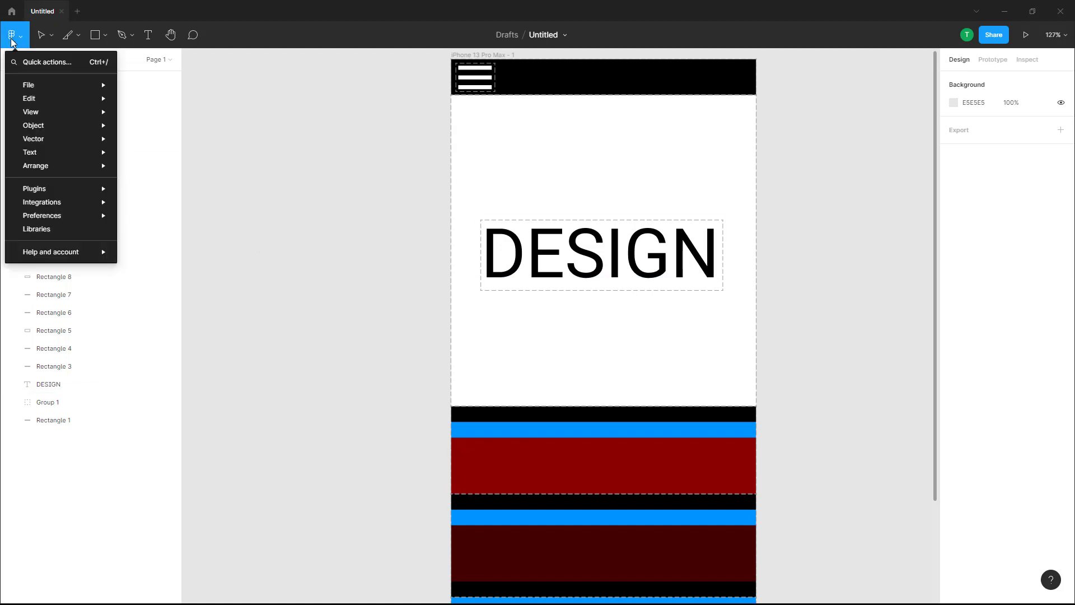
pyautogui.moveTo(49, 116)
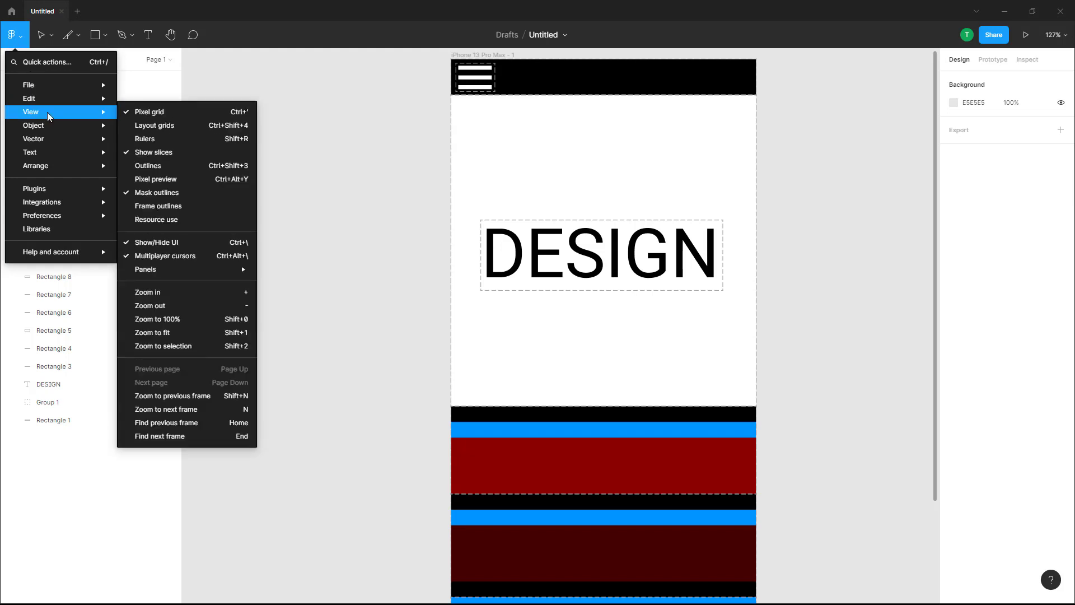
pyautogui.click(230, 158)
pyautogui.scroll(-3, 504, 291)
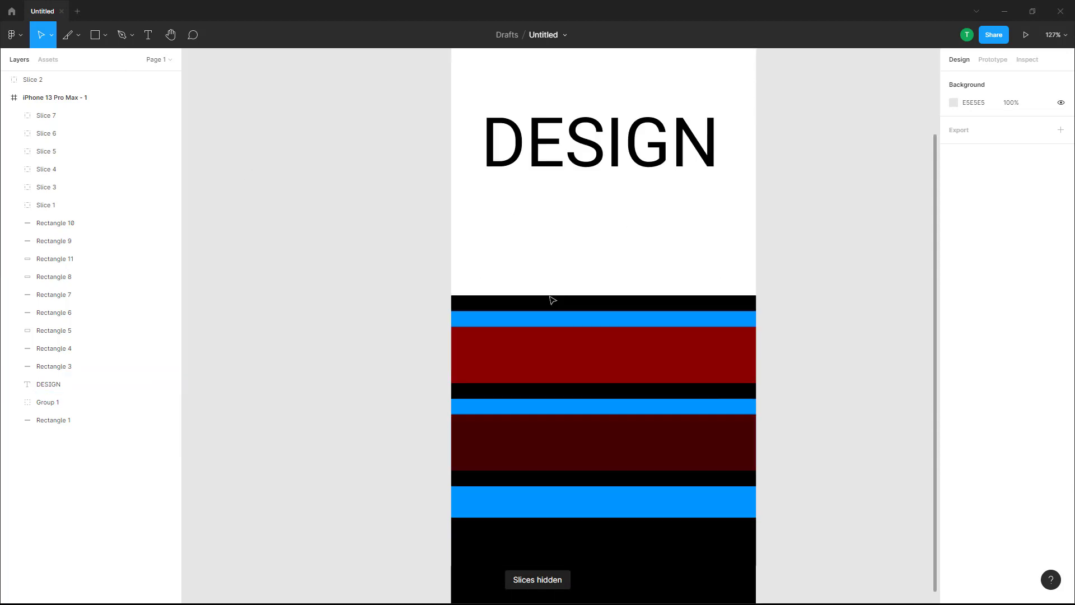
# Turn the display of slices back on for the canvas
pyautogui.scroll(2, 392, 252)
pyautogui.click(13, 35)
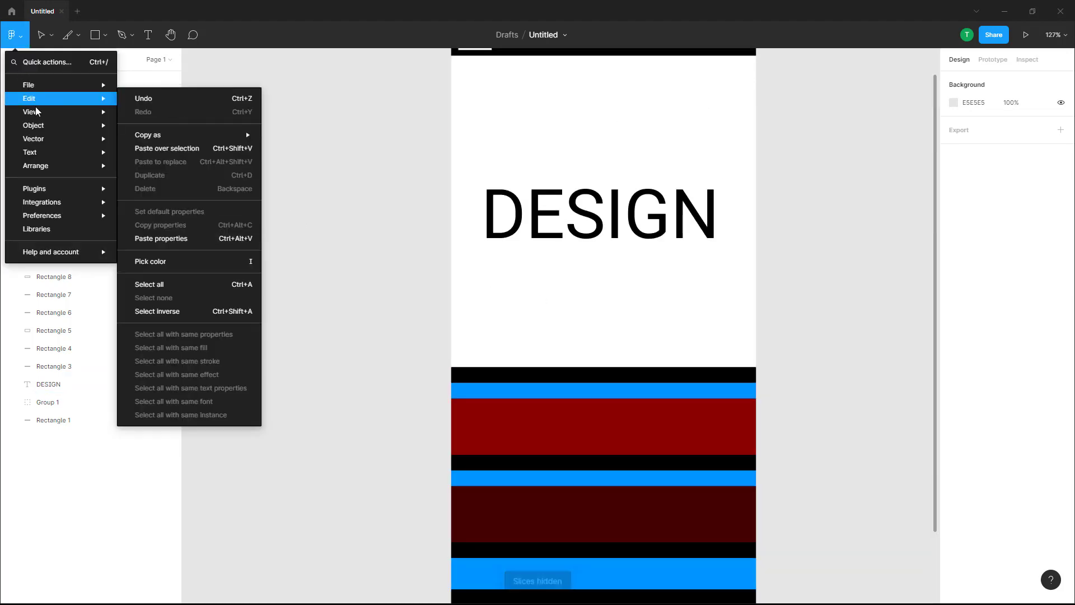
pyautogui.moveTo(93, 118)
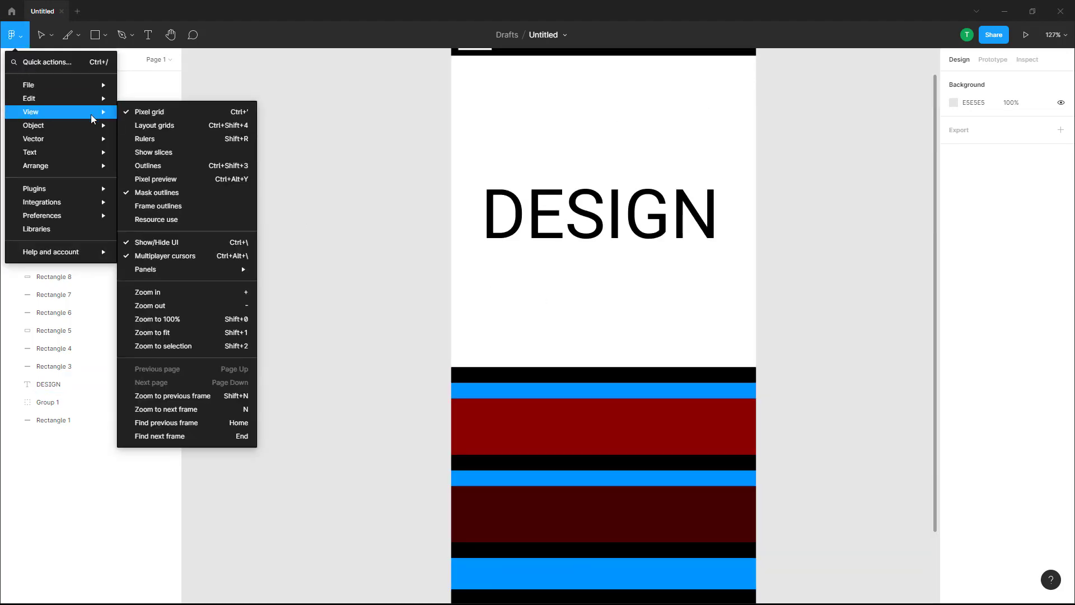
pyautogui.click(169, 152)
pyautogui.scroll(3, 629, 293)
pyautogui.scroll(-1, 641, 302)
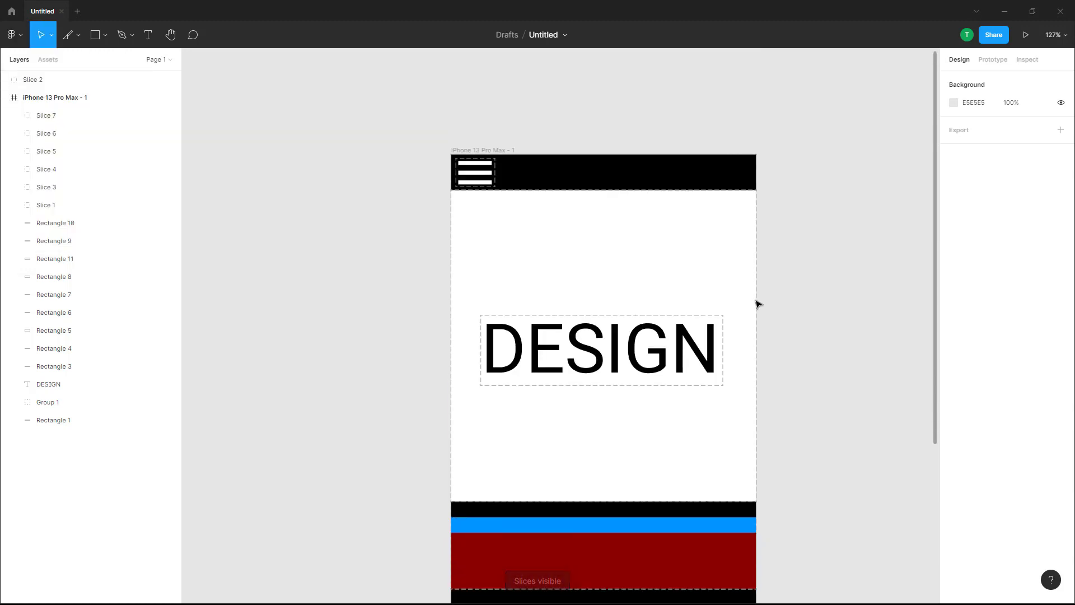
# Add a 1x PNG export setting for the whole page and show its export preview
pyautogui.click(1060, 132)
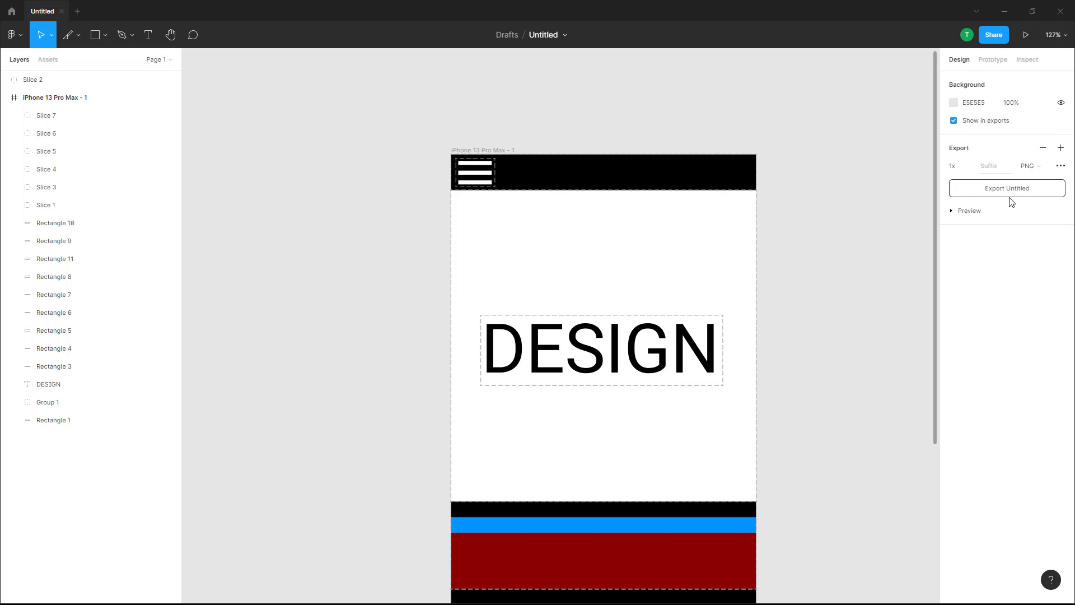
pyautogui.click(960, 213)
pyautogui.click(960, 213)
pyautogui.click(1063, 168)
pyautogui.click(1065, 173)
pyautogui.click(969, 211)
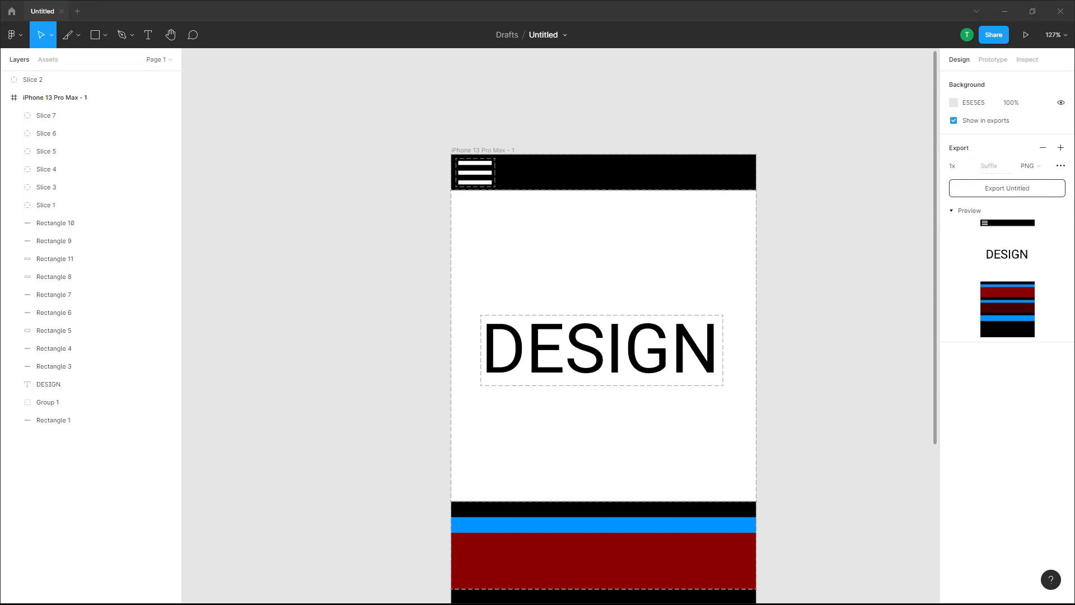
# Export Slice 7 to the Desktop as Slice 7.png and look at the available export formats
pyautogui.click(50, 121)
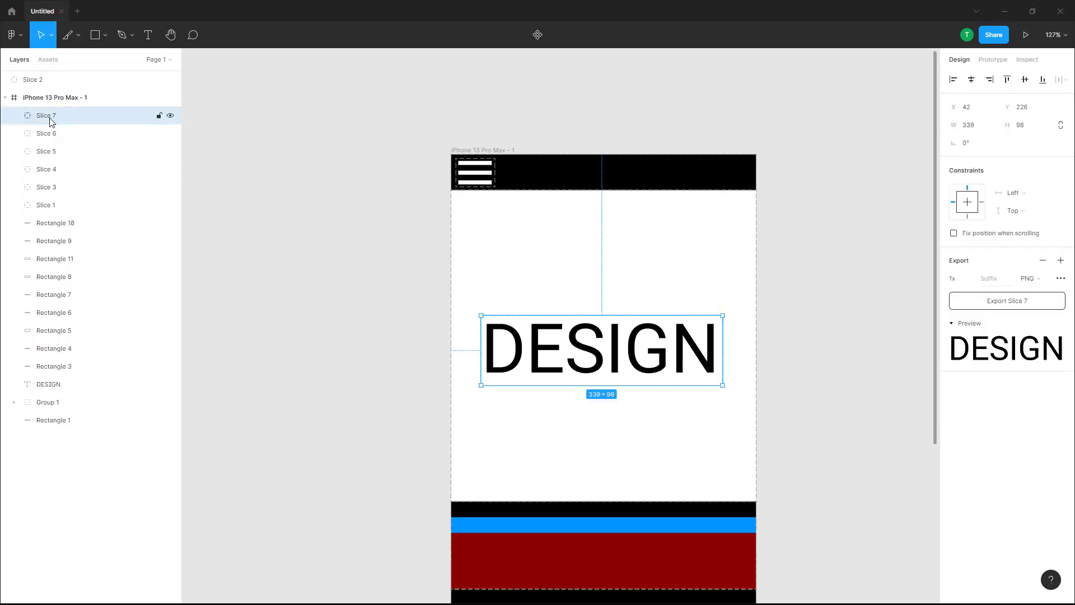
pyautogui.click(1012, 302)
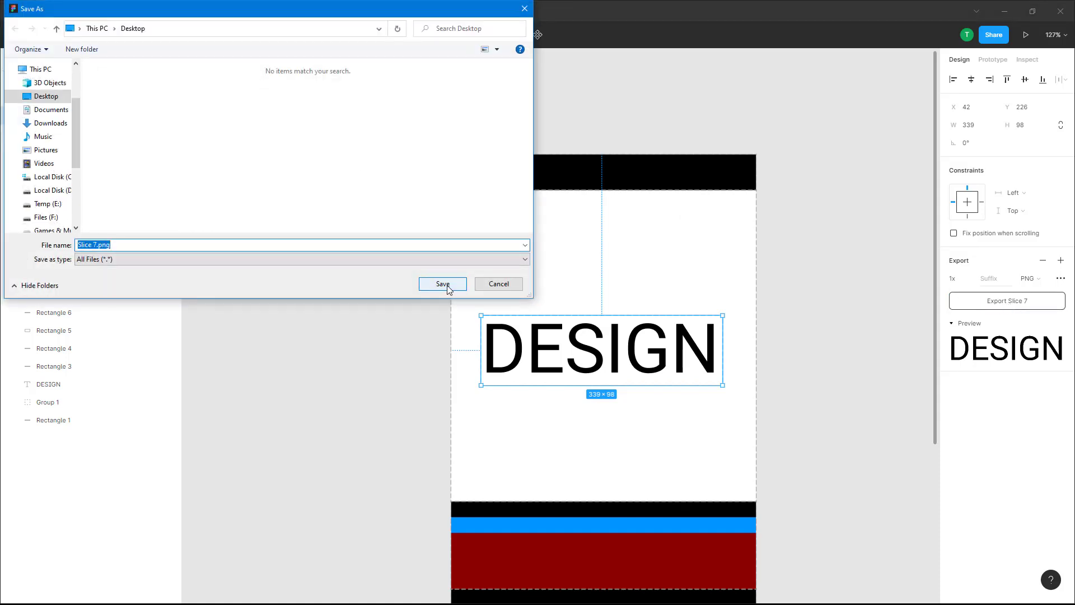
pyautogui.click(443, 284)
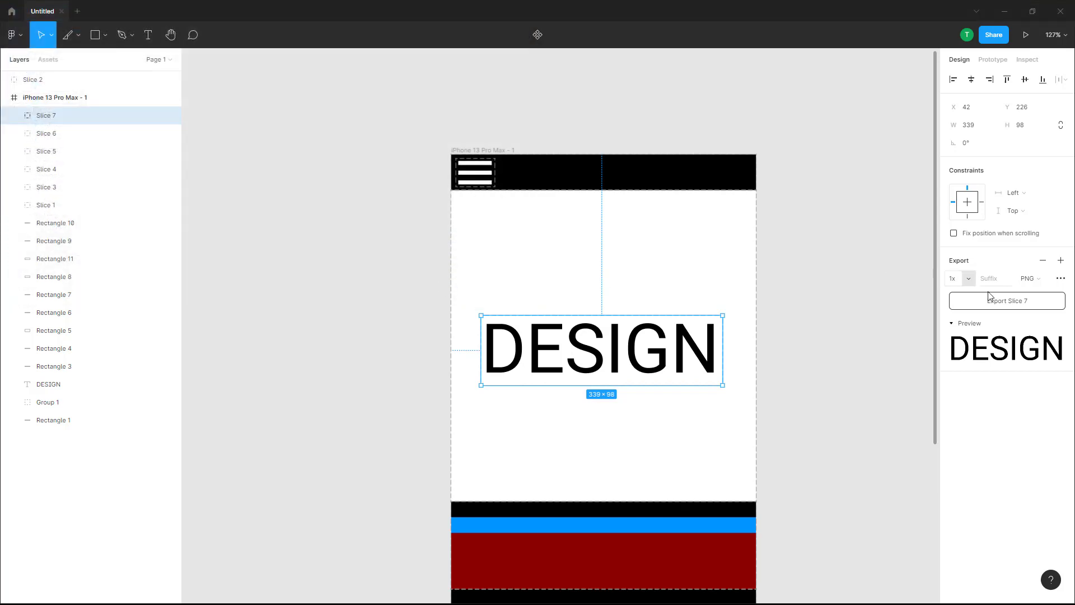
pyautogui.click(1051, 282)
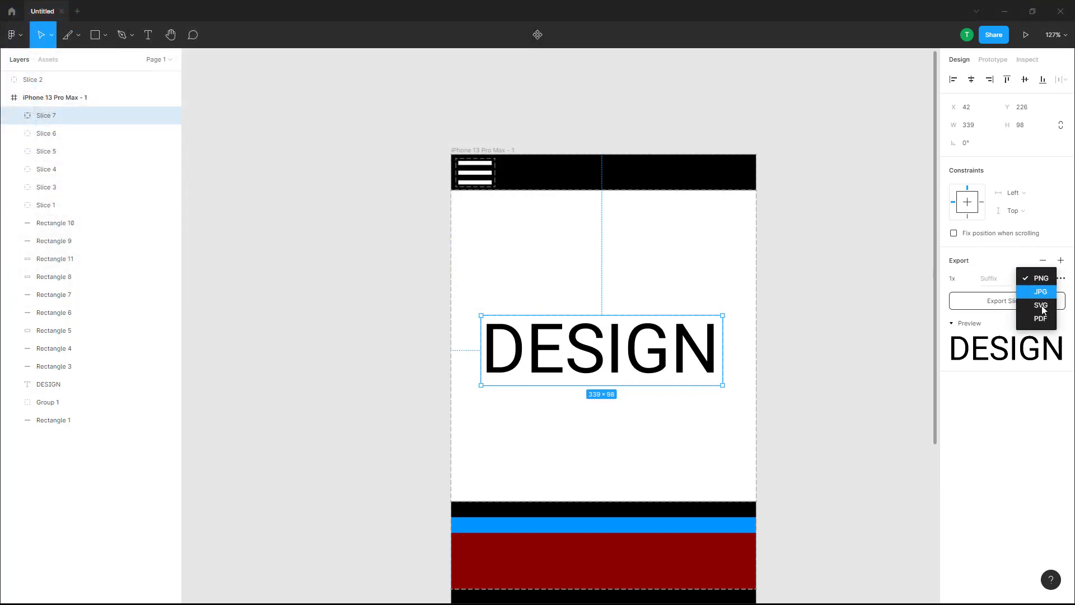
pyautogui.click(754, 130)
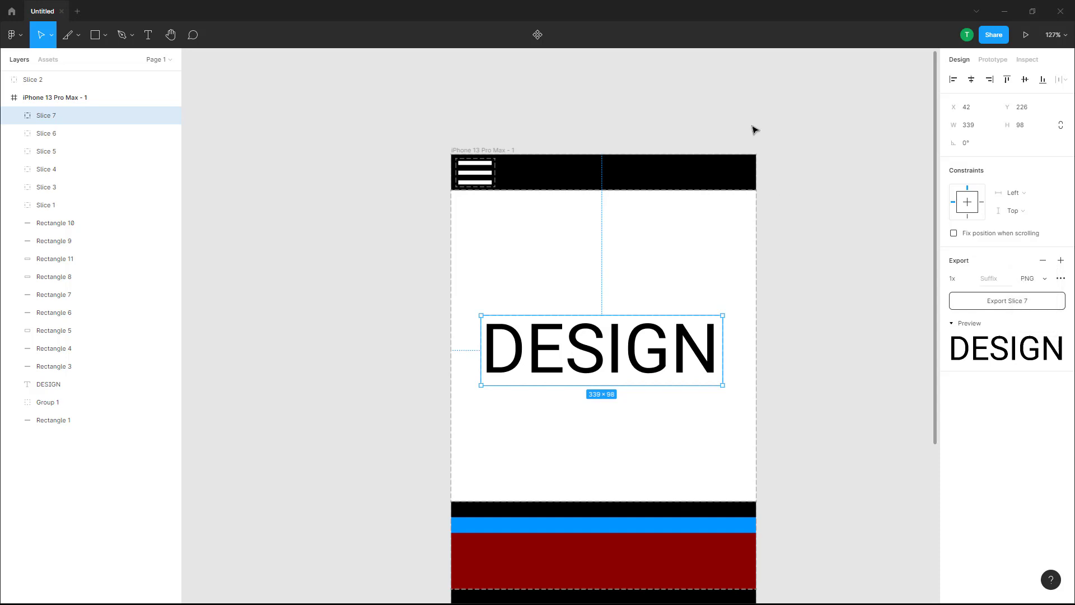
# Export Slice 6 and Slice 5 to the Desktop as separate 1x PNG files
pyautogui.click(47, 138)
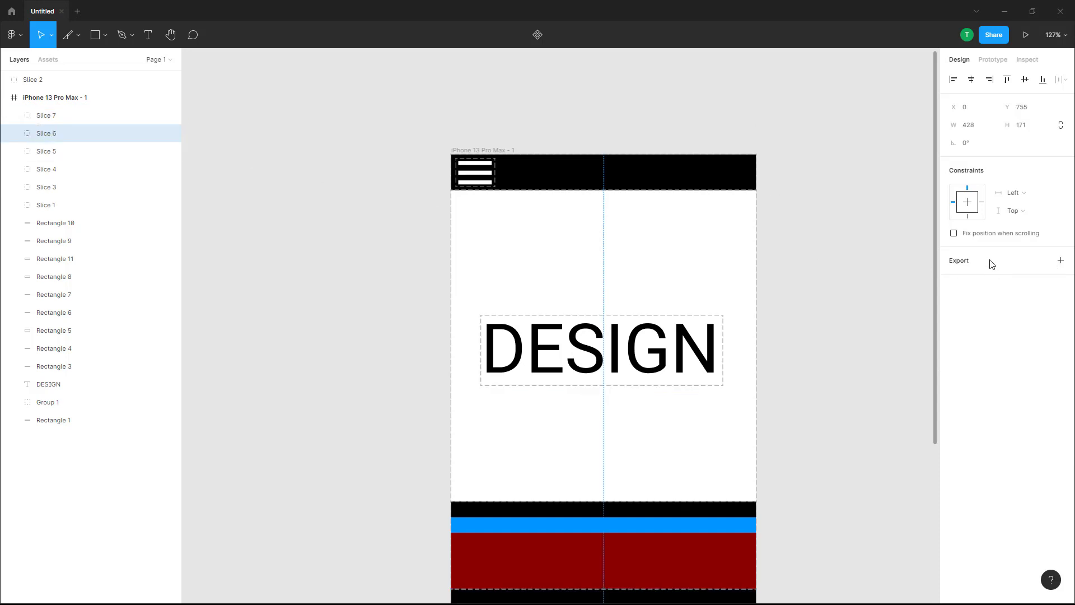
pyautogui.click(1010, 298)
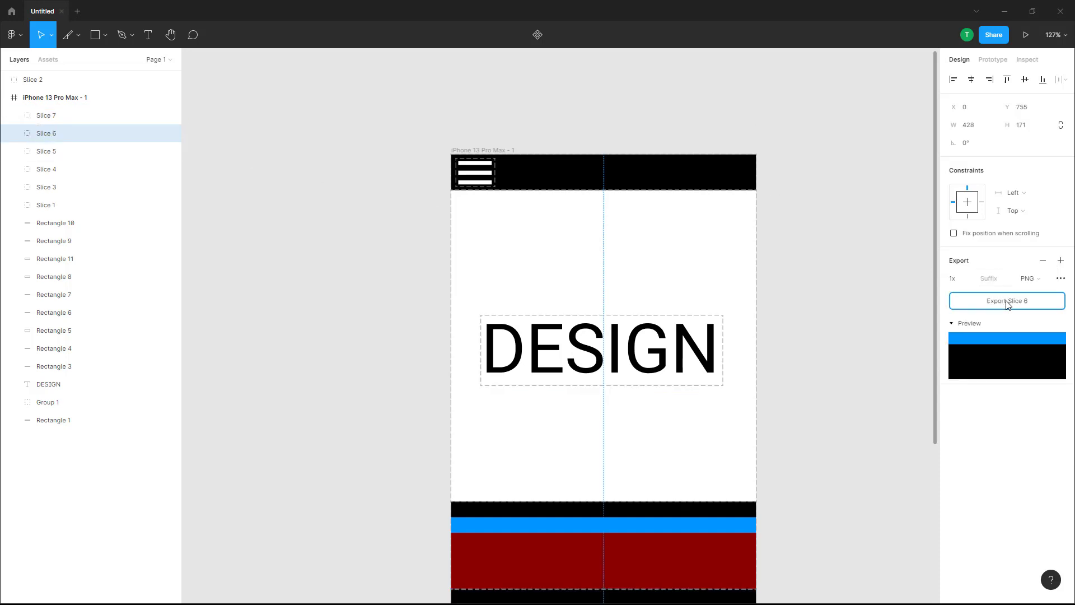
pyautogui.click(443, 285)
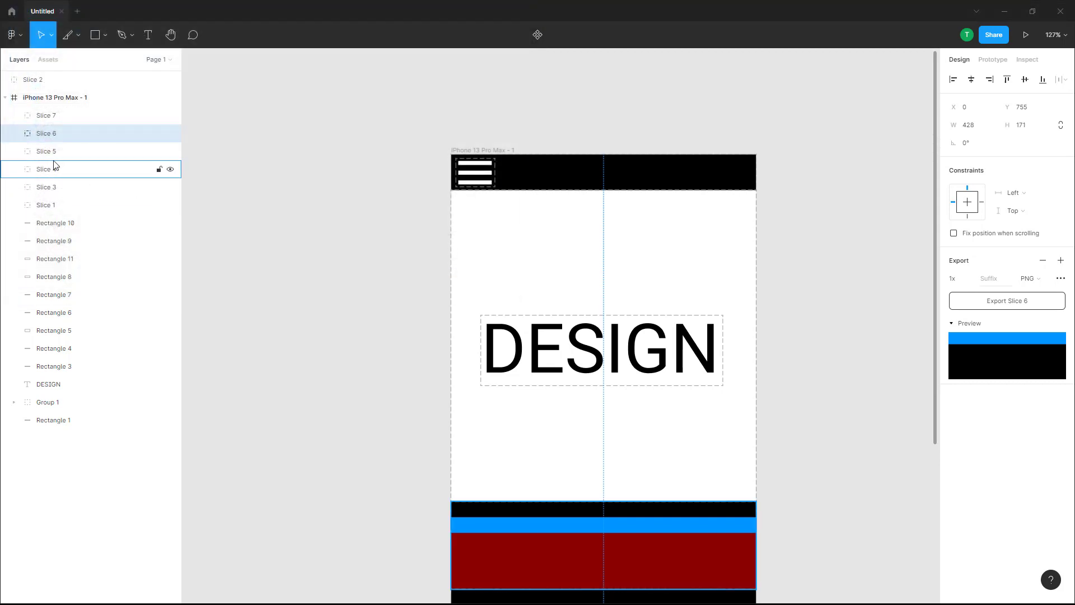
pyautogui.click(50, 152)
pyautogui.click(999, 303)
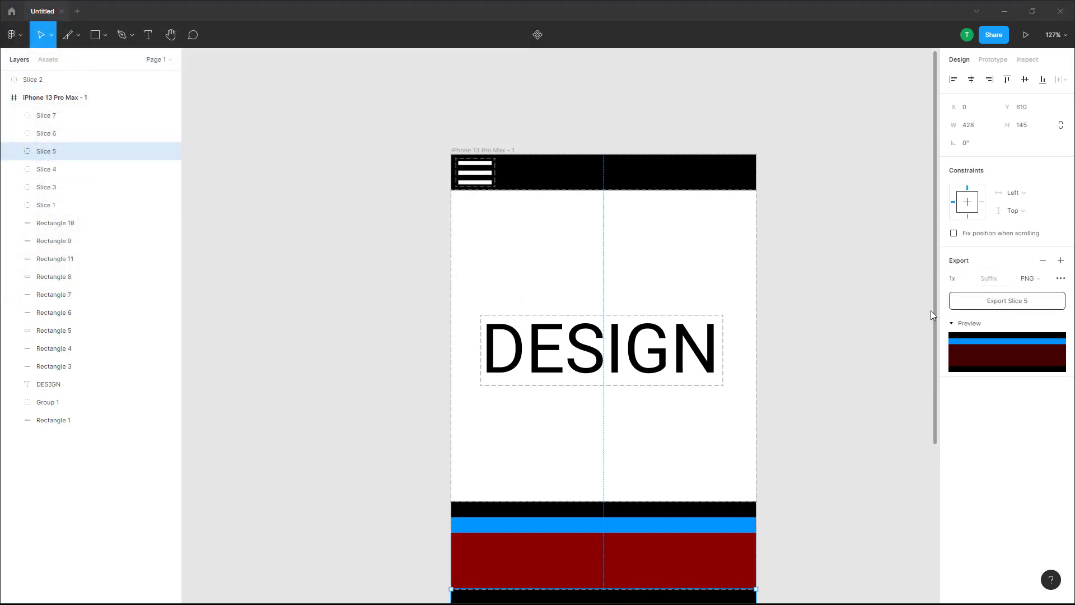
pyautogui.click(439, 283)
# Export Slice 4 and Slice 3 as 1x PNG files to the Desktop, keeping their slice names
pyautogui.click(84, 169)
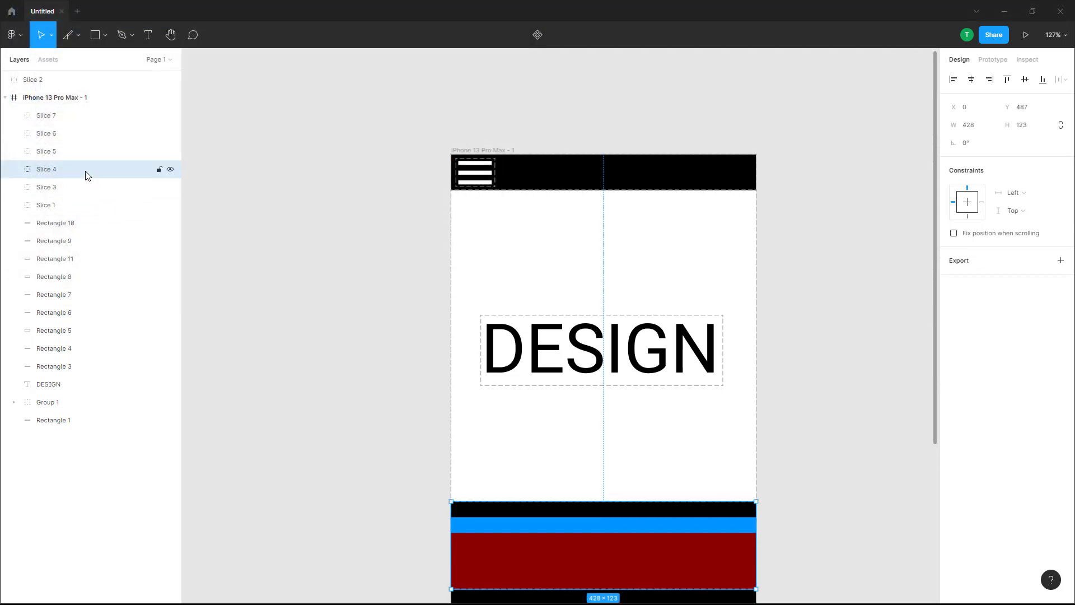
pyautogui.click(982, 303)
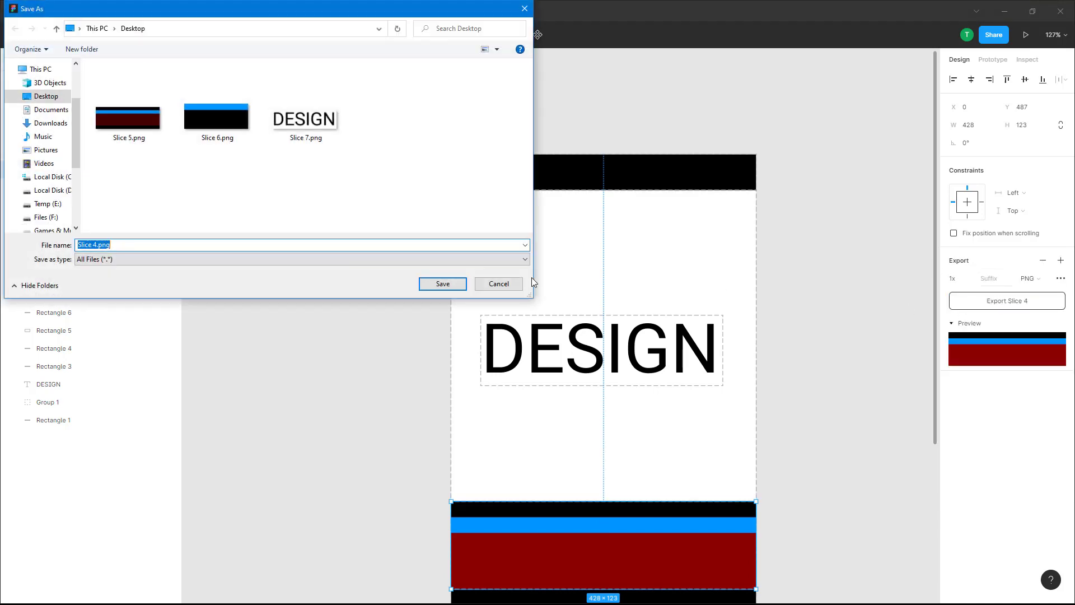
pyautogui.click(443, 284)
pyautogui.click(52, 191)
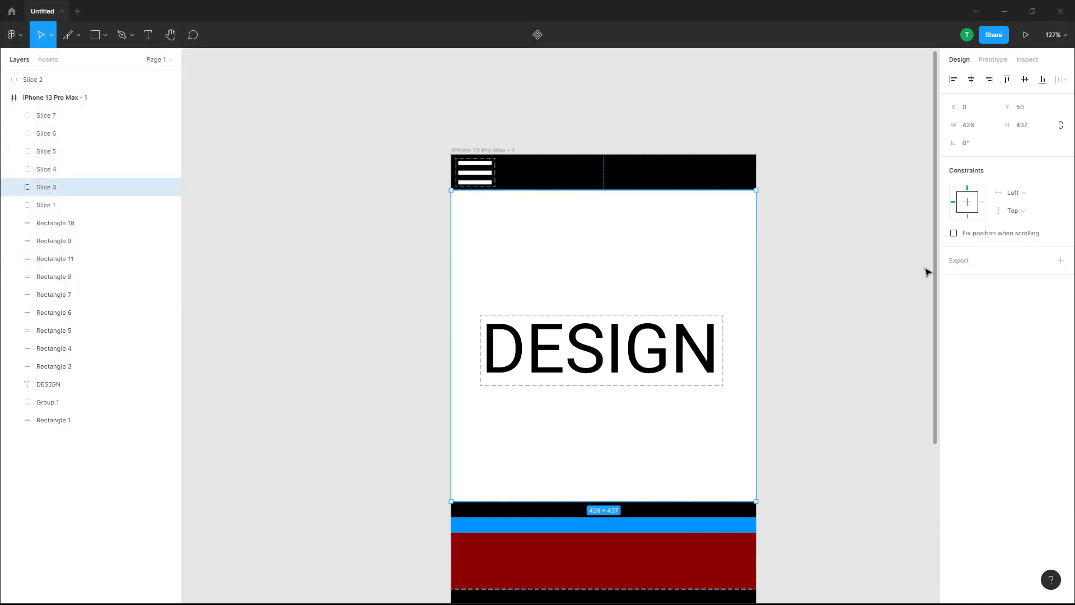
pyautogui.click(1061, 260)
pyautogui.click(1006, 301)
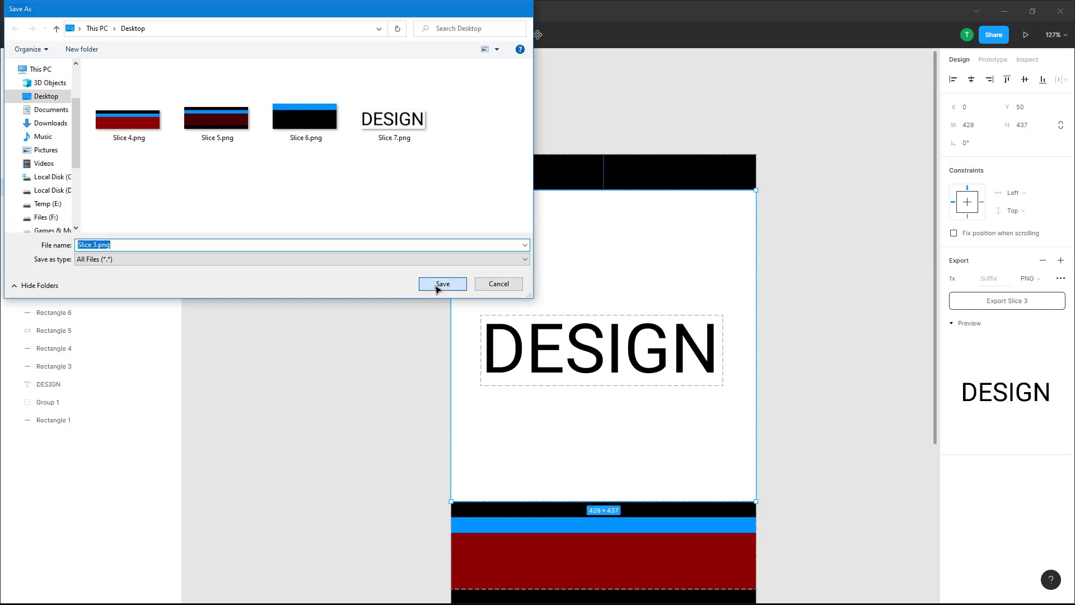
pyautogui.click(443, 284)
# Rename the Slice 1 layer around the menu icon to "Slice Example"
pyautogui.click(49, 204)
pyautogui.doubleClick(49, 205)
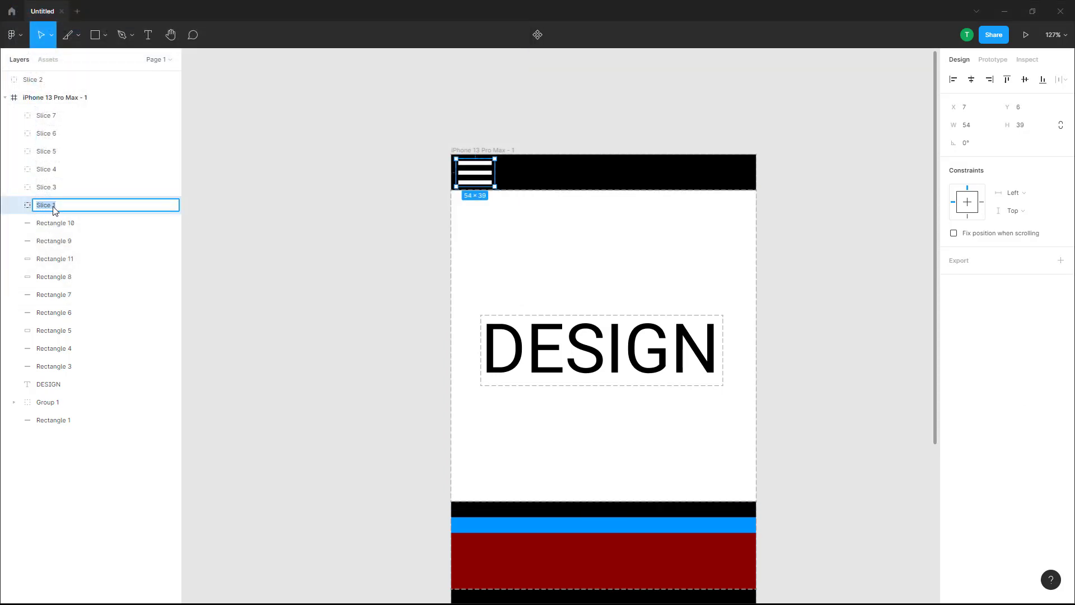
pyautogui.write('Slice Example')
pyautogui.press('Return')
pyautogui.press('Escape')
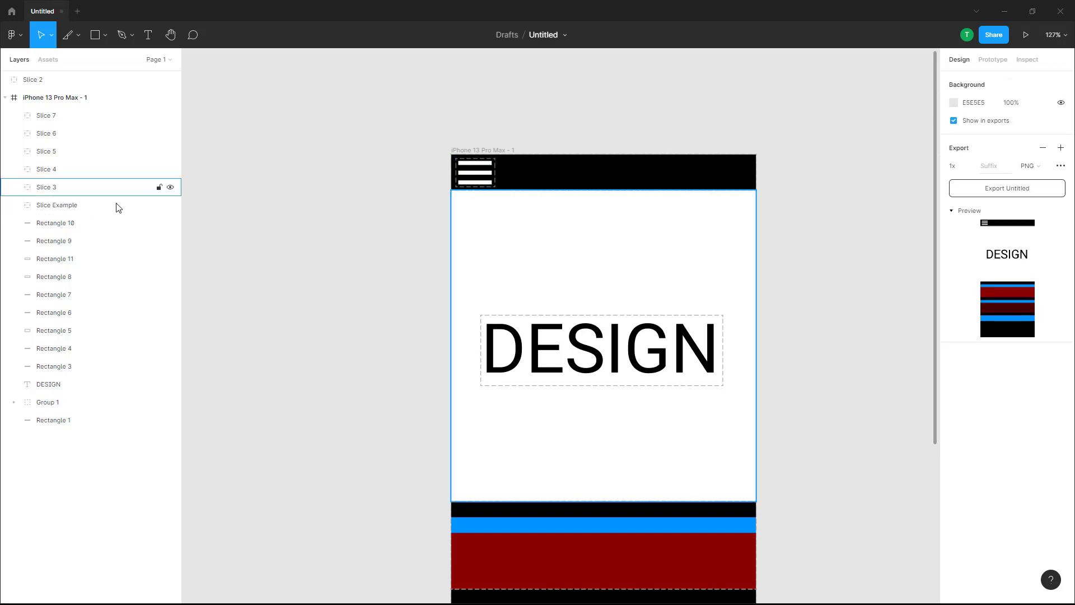
# Export the Slice Example slice at 1x to the Desktop as Slice Example.png
pyautogui.click(71, 205)
pyautogui.click(1061, 260)
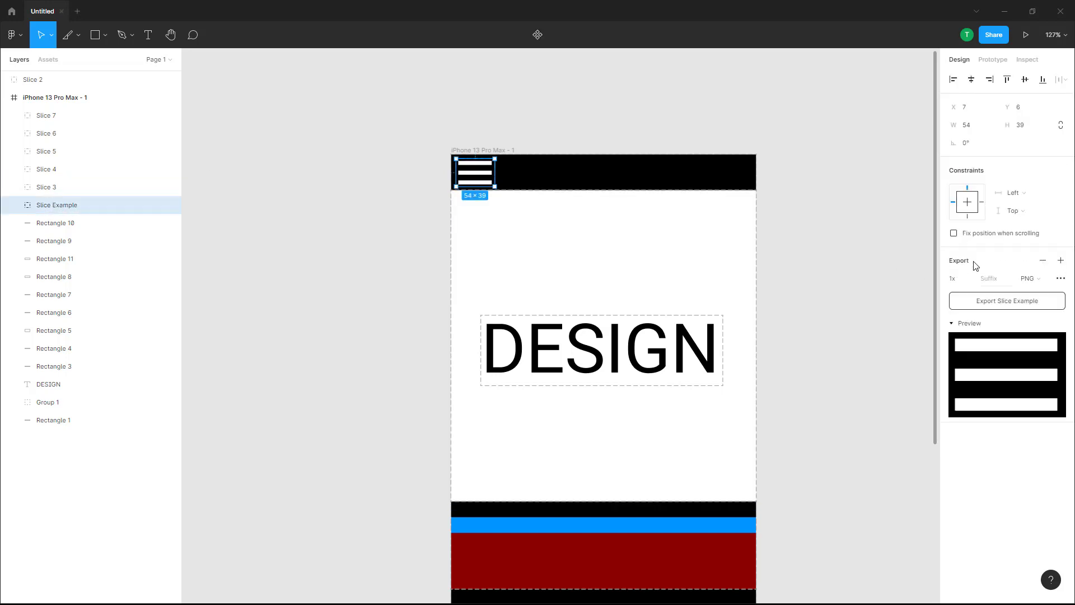
pyautogui.click(989, 301)
pyautogui.click(442, 282)
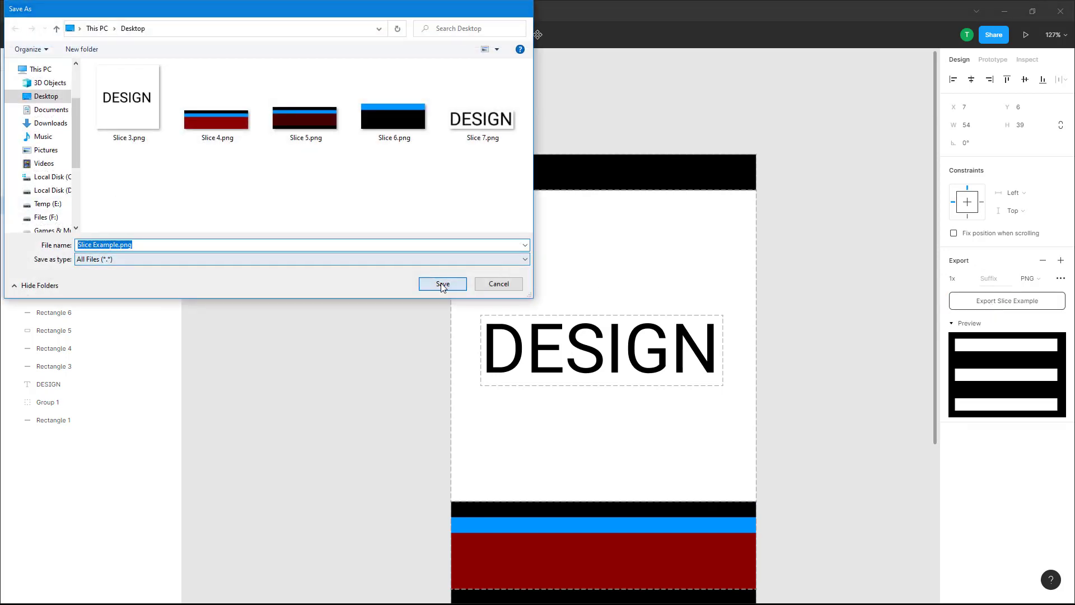
# Move the Figma window aside, open Slice 7.png from the desktop in Photos and browse through all the exported slice images
pyautogui.doubleClick(600, 17)
pyautogui.moveTo(603, 26); pyautogui.dragTo(676, 122)
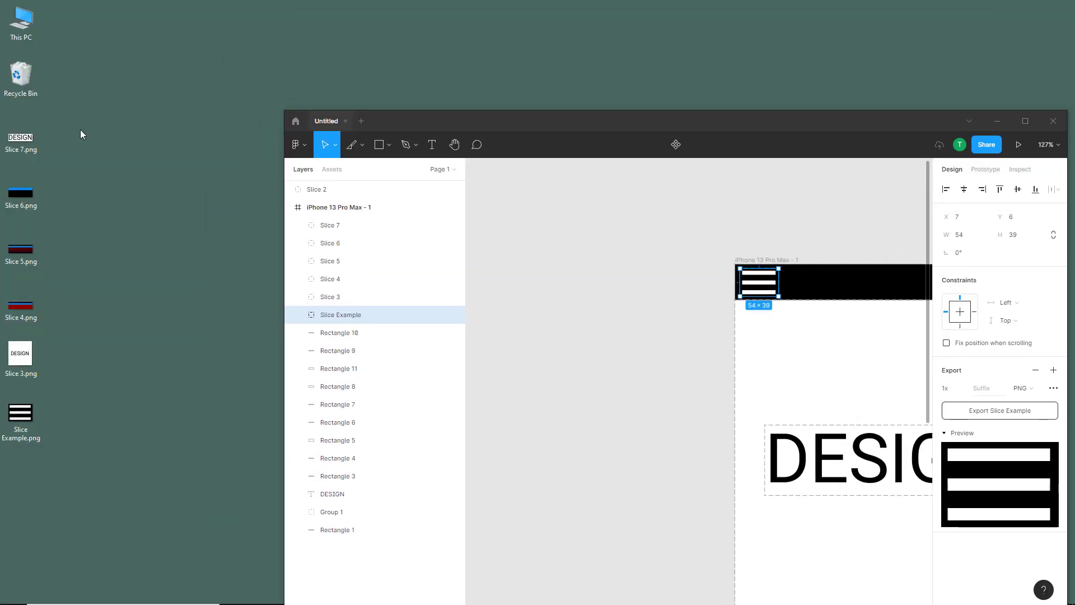
pyautogui.moveTo(79, 129); pyautogui.dragTo(10, 399)
pyautogui.doubleClick(10, 399)
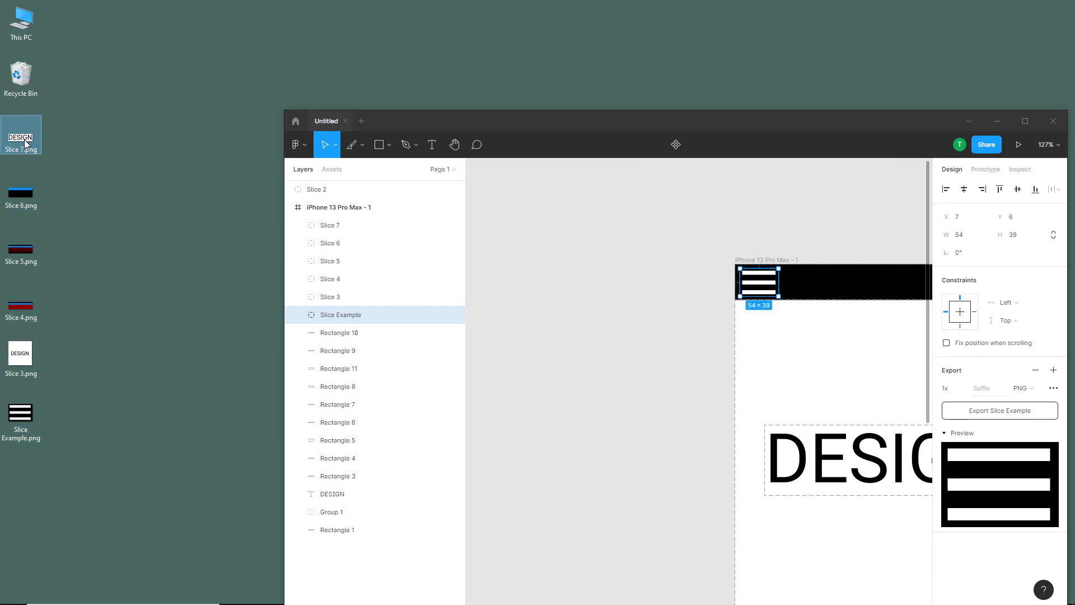
pyautogui.doubleClick(466, 221)
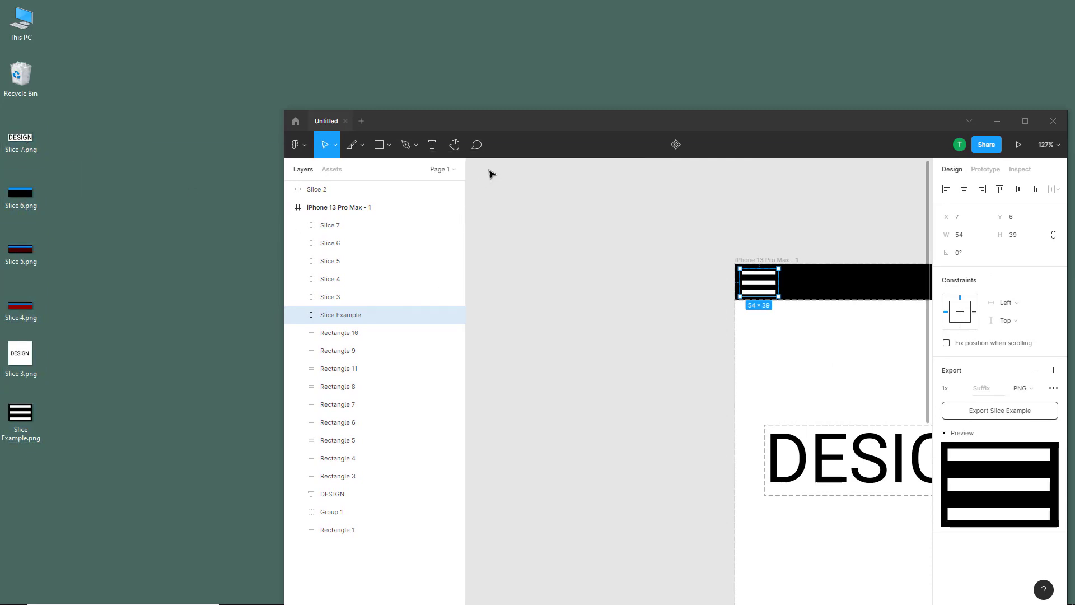
pyautogui.press('Right')
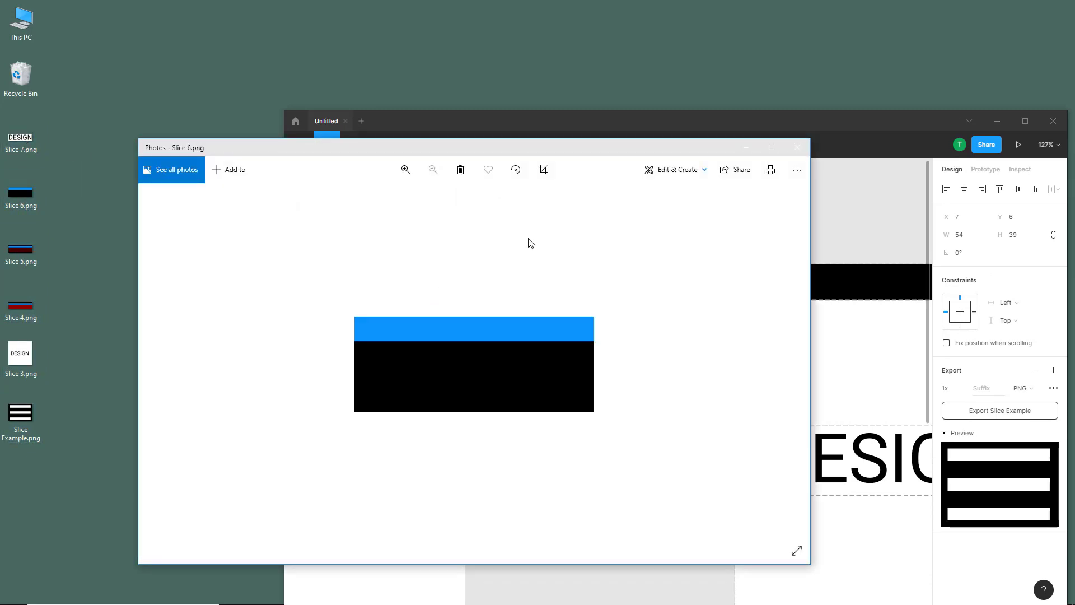
pyautogui.press('Right')
pyautogui.press('Right')
pyautogui.press('Right')
pyautogui.press('Right')
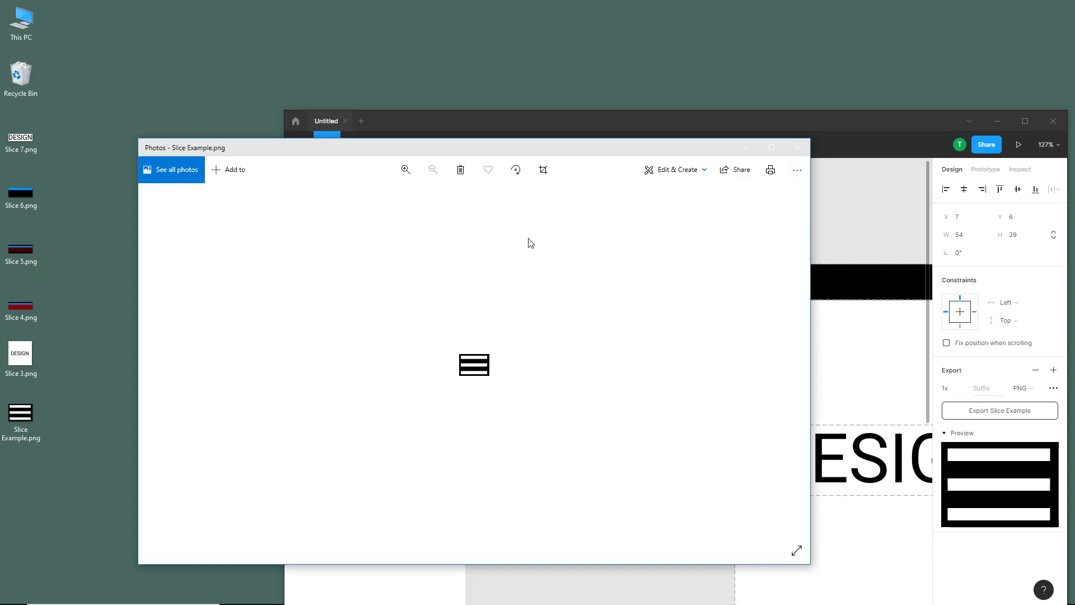
pyautogui.press('Right')
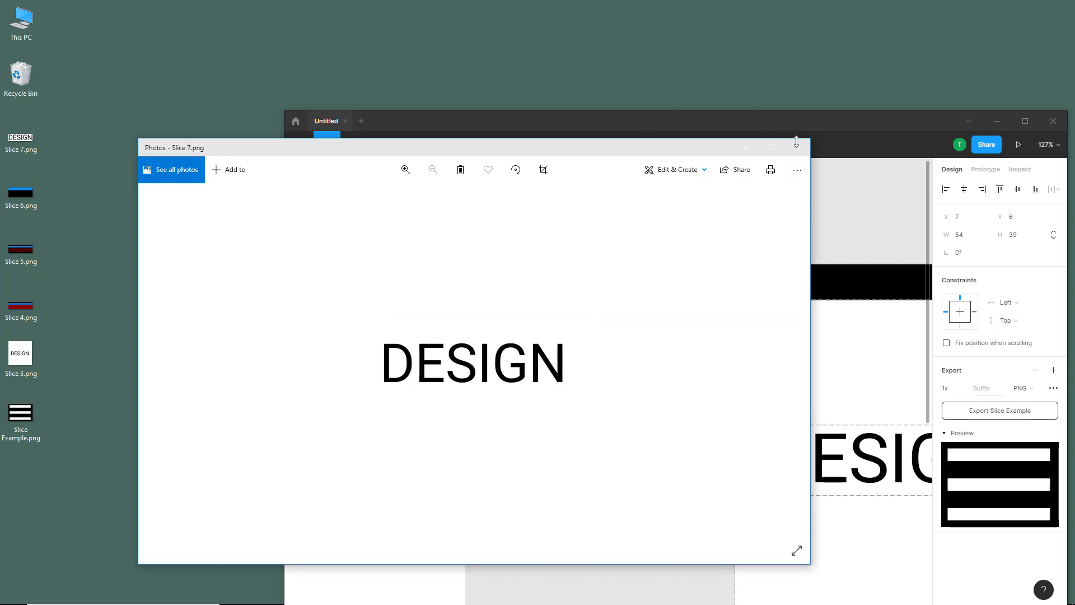
# Close the Photos viewer and return to Figma with its window maximized
pyautogui.moveTo(737, 149); pyautogui.dragTo(667, 161)
pyautogui.click(726, 161)
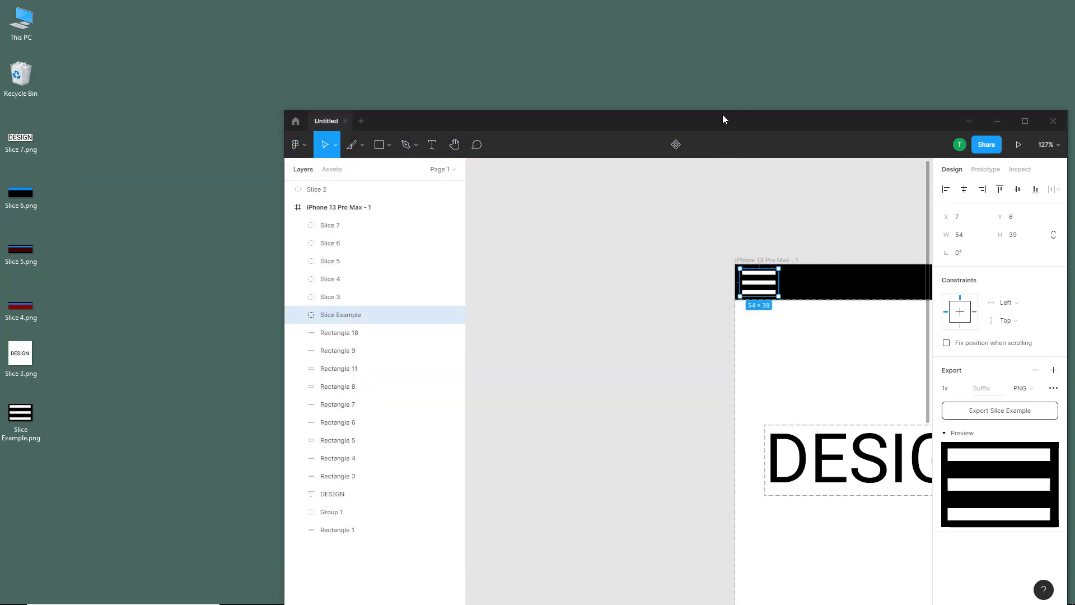
pyautogui.moveTo(723, 115); pyautogui.dragTo(694, 115)
pyautogui.doubleClick(694, 115)
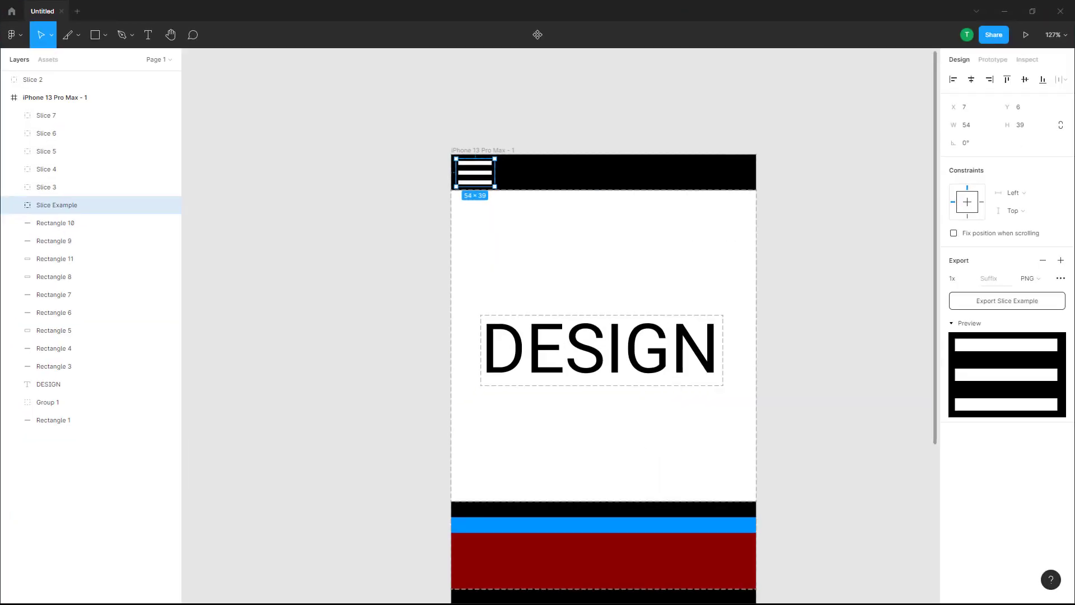